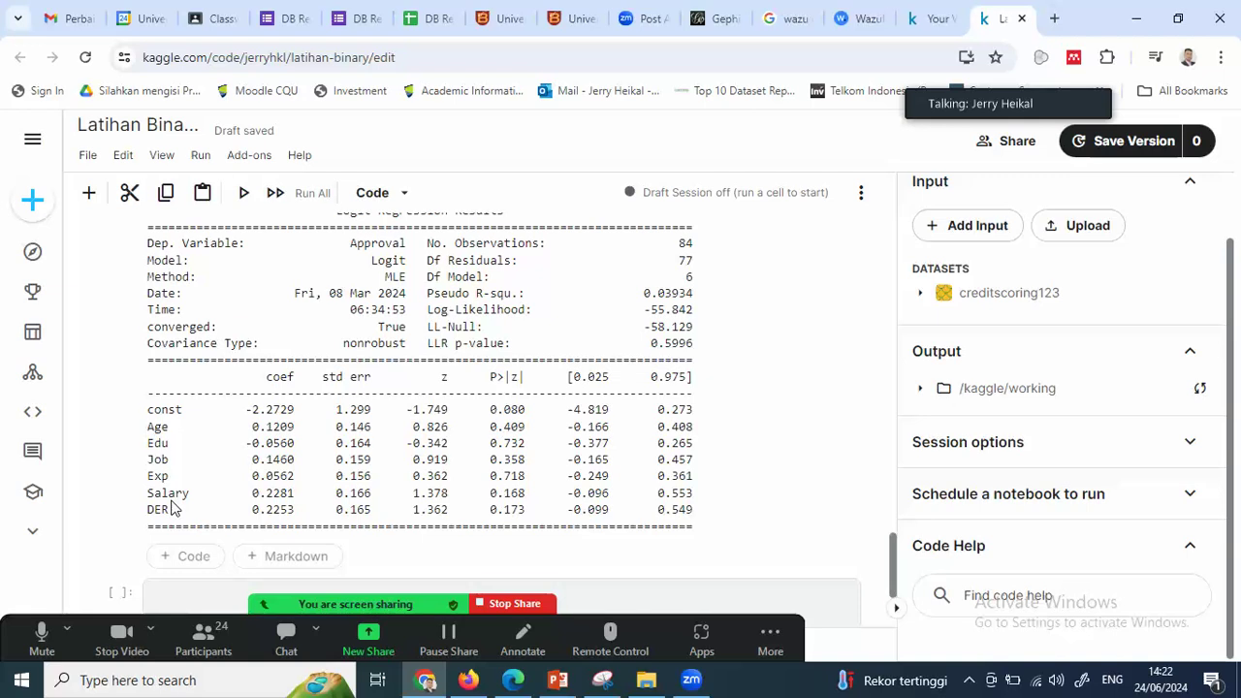
# - Open Excel 2013 with a blank workbook, dismissing the missing add-in message and the activation wizard
pyautogui.click(194, 683)
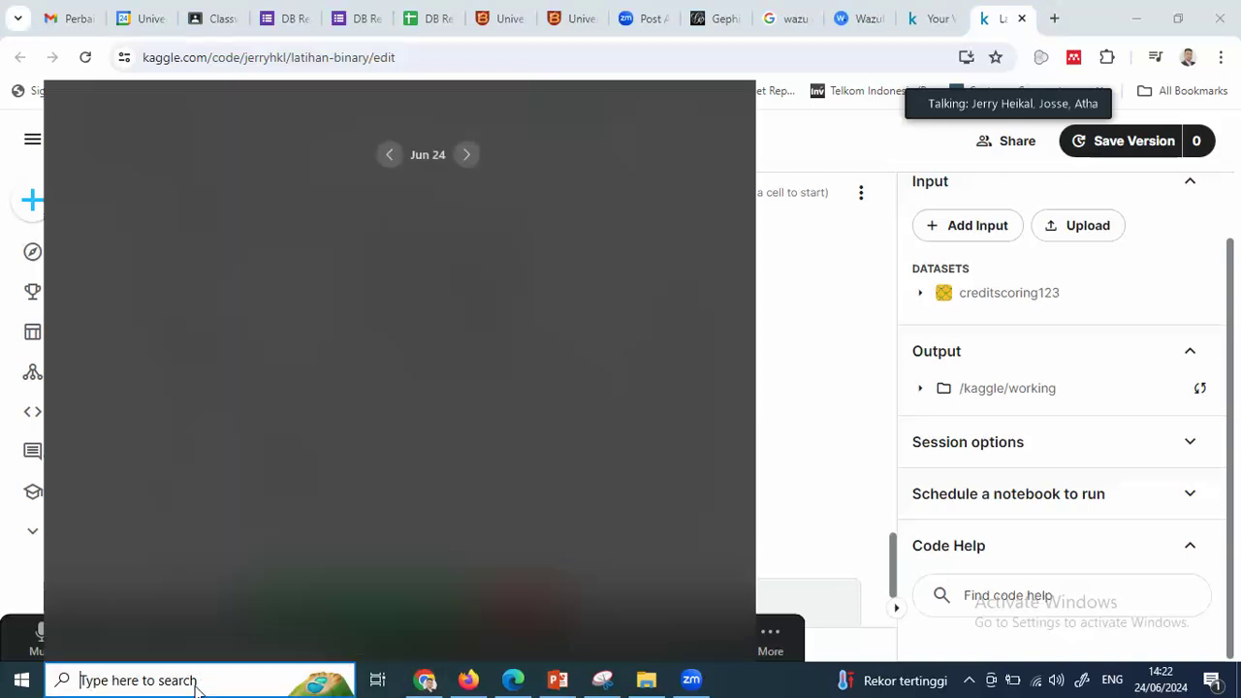
pyautogui.write('excel')
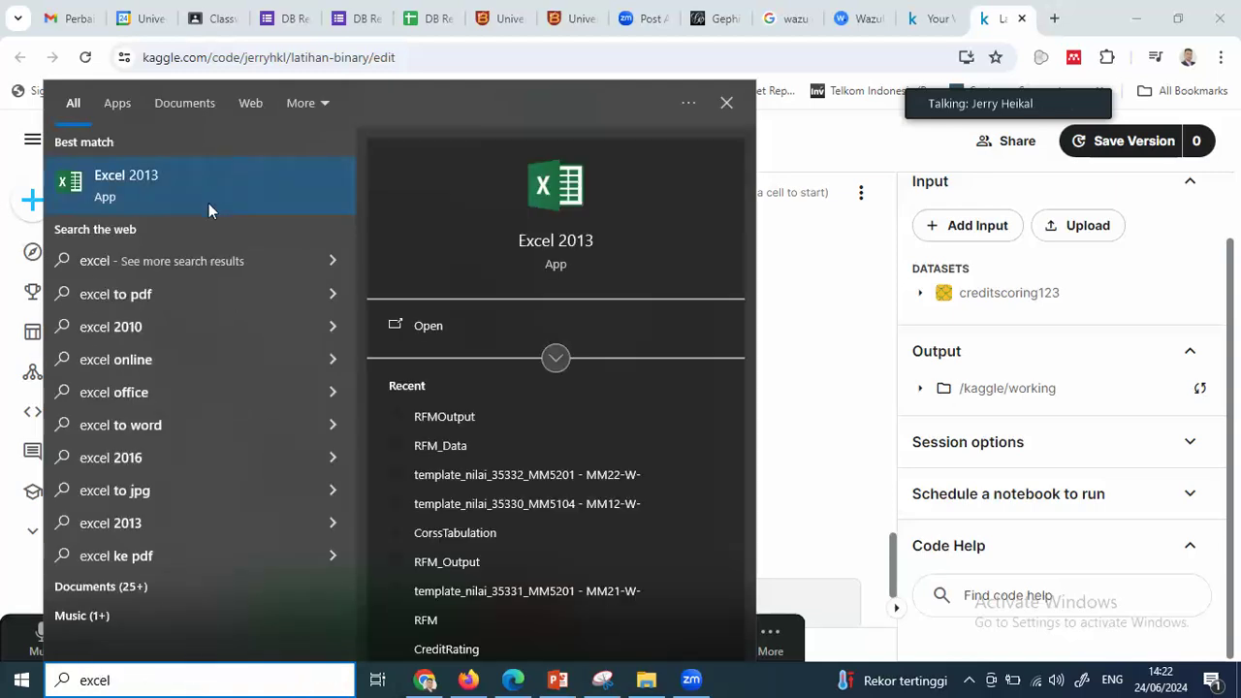
pyautogui.click(208, 187)
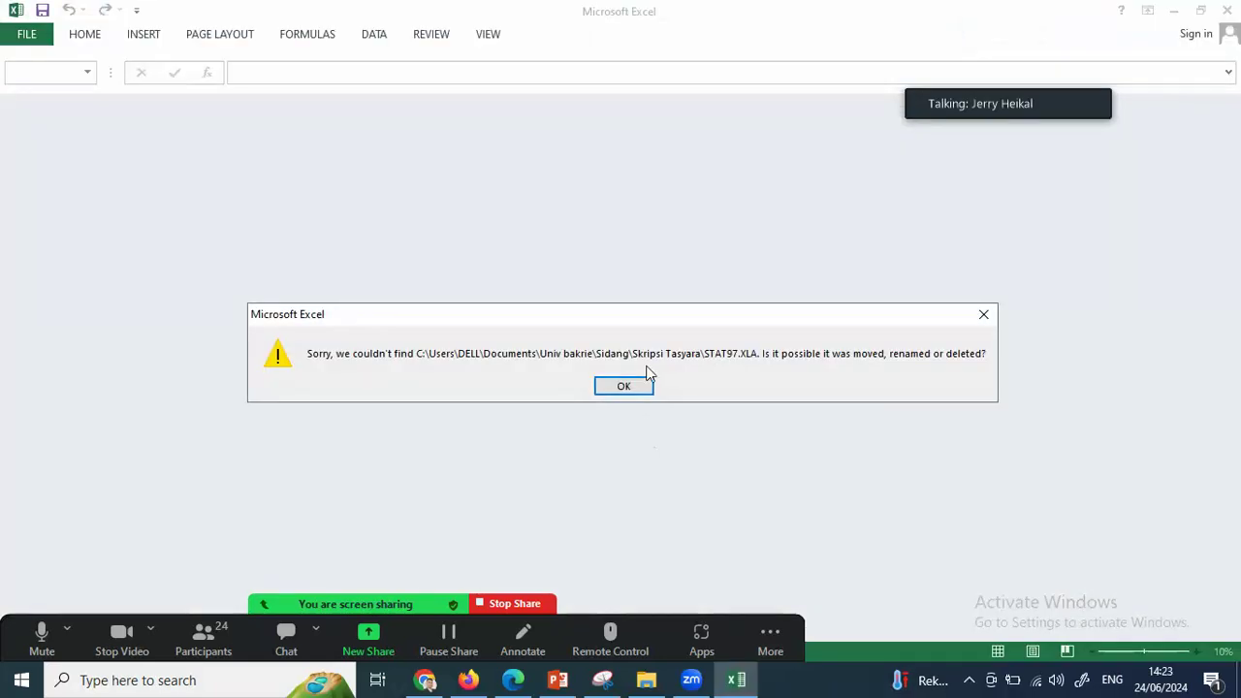
pyautogui.click(643, 387)
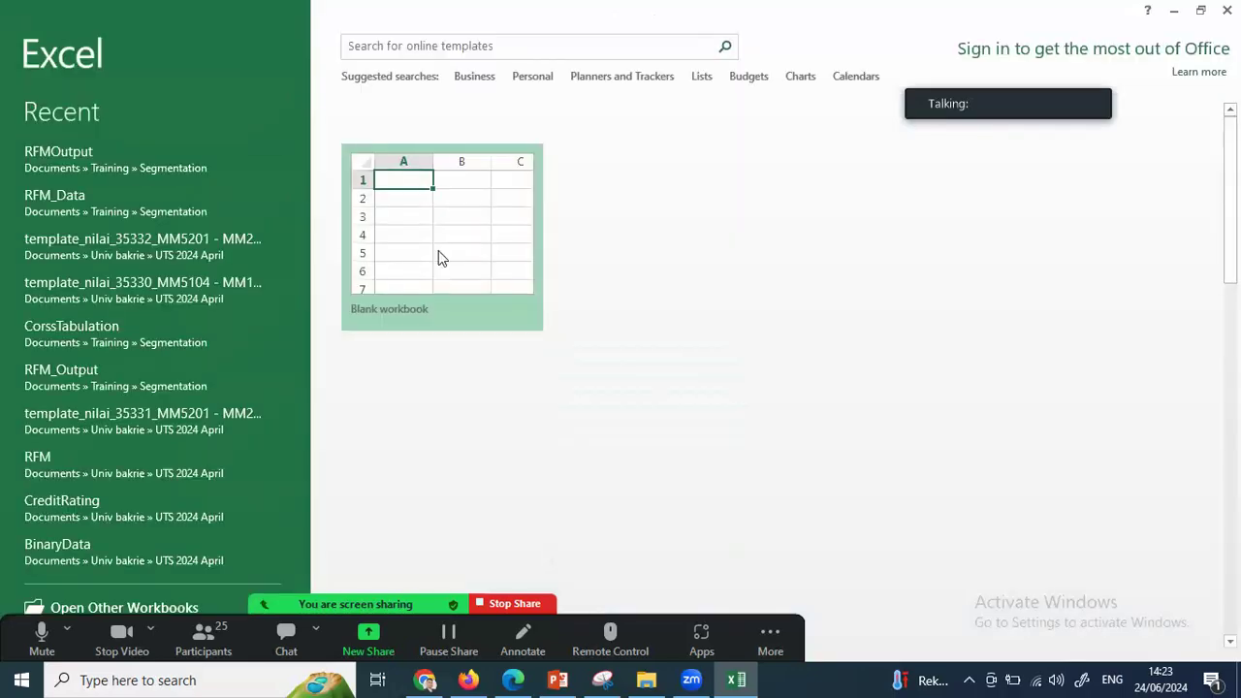
pyautogui.click(437, 251)
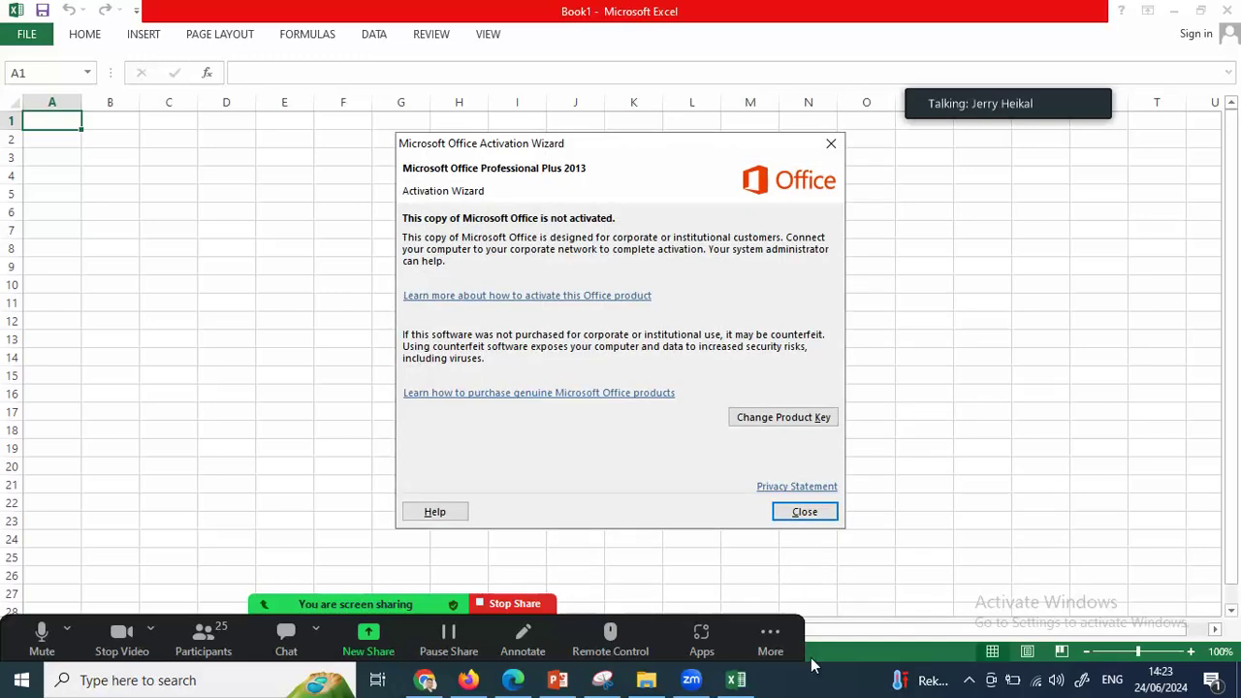
pyautogui.click(828, 520)
# - Enter the header Customer in A1 and fill the number series 1 to 13 in A2:A14
pyautogui.write('Customer')
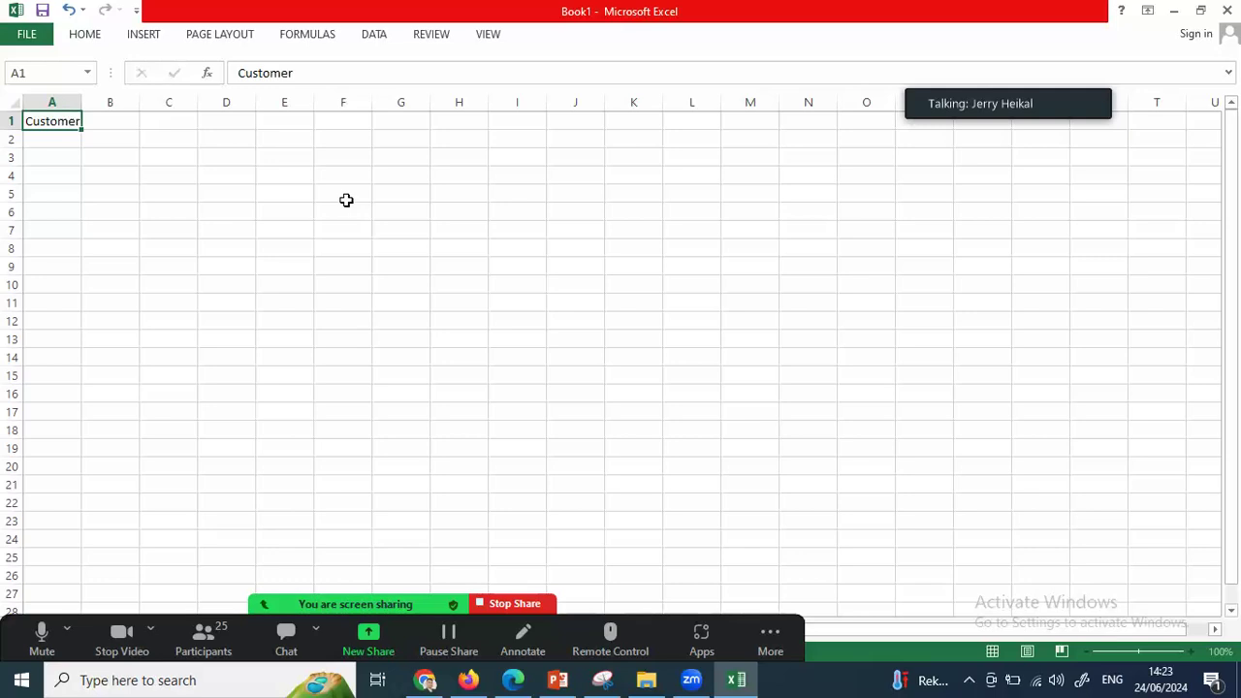
pyautogui.press('Return')
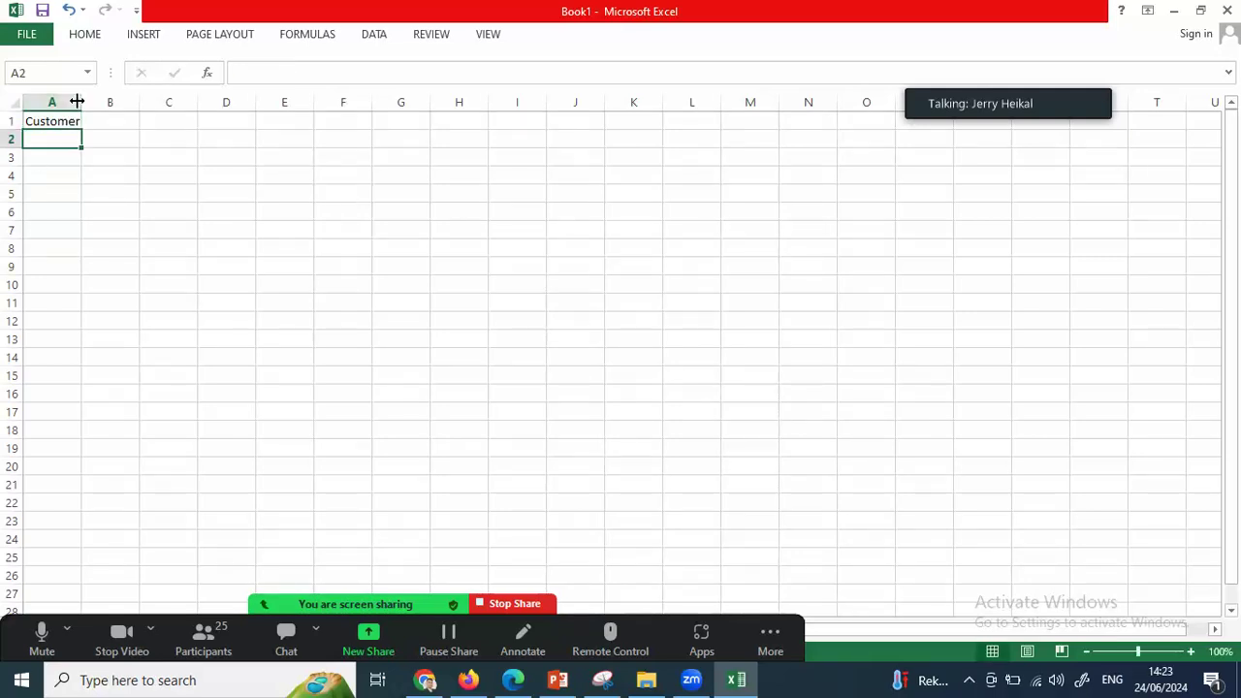
pyautogui.click(1190, 651)
pyautogui.click(1190, 652)
pyautogui.click(1191, 652)
pyautogui.click(1190, 651)
pyautogui.click(1190, 652)
pyautogui.write('1')
pyautogui.press('Return')
pyautogui.write('2')
pyautogui.hotkey('ctrl', 'Return')
pyautogui.press('Up')
pyautogui.hotkey('shift', 'Down')
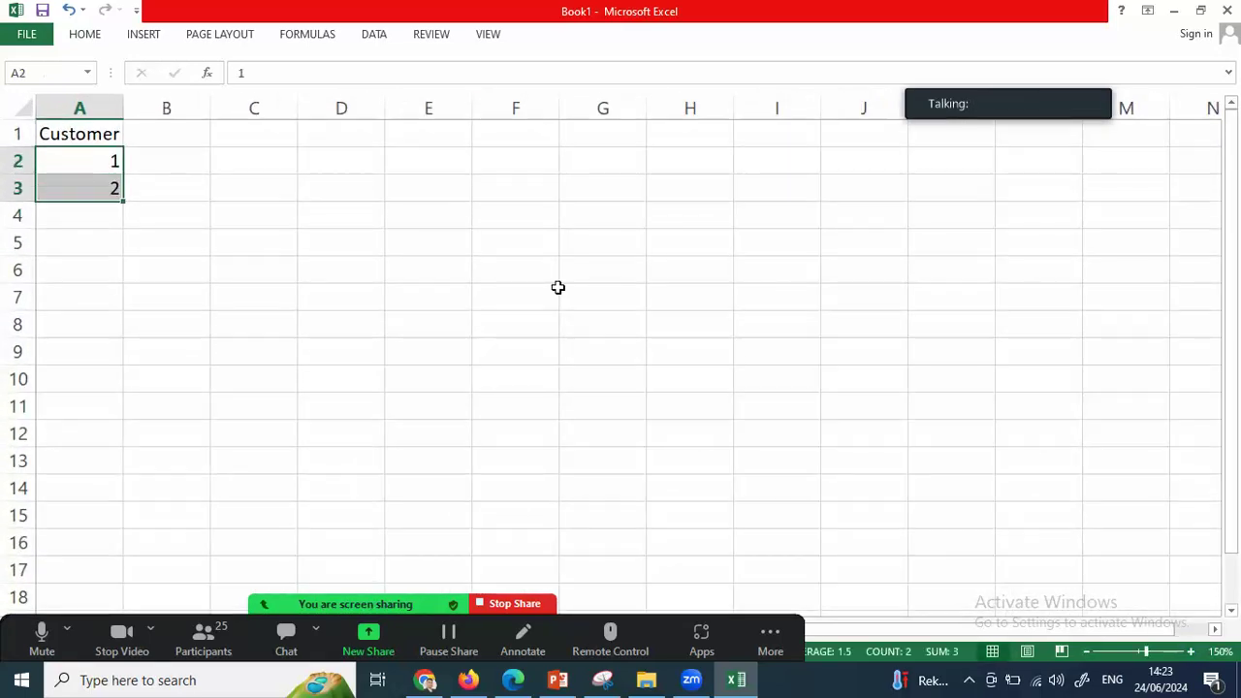
pyautogui.moveTo(125, 202); pyautogui.dragTo(123, 501)
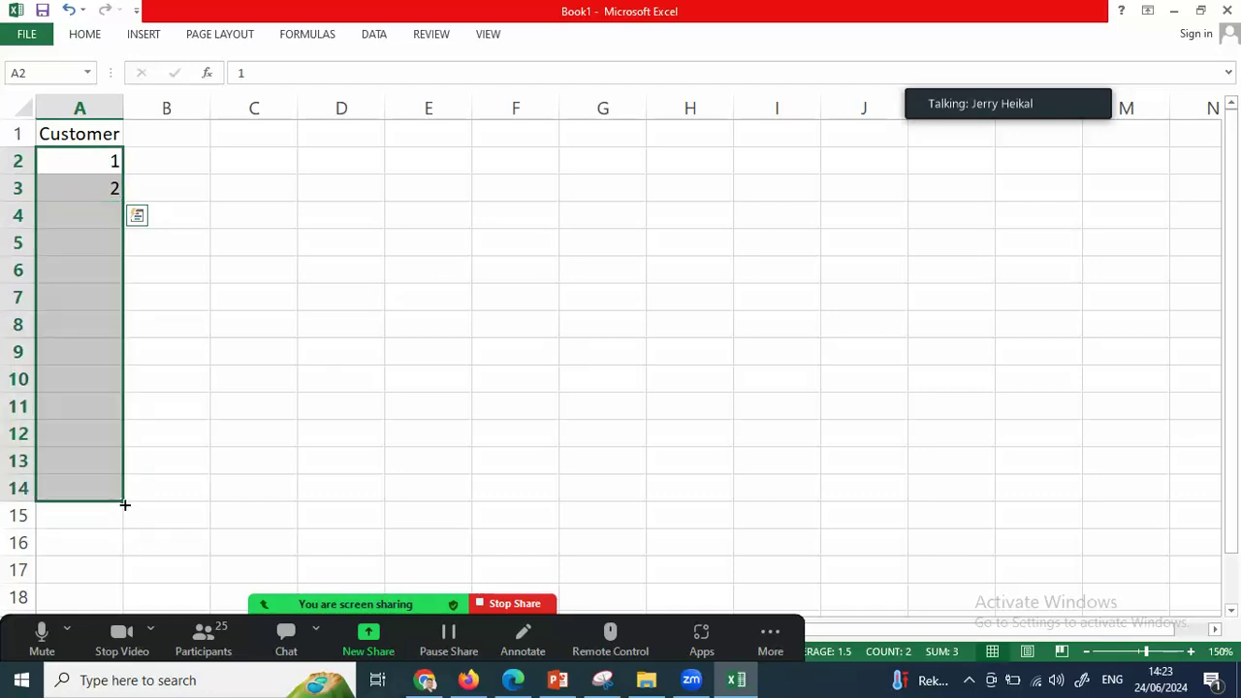
# - Enter the header Age in B1 and the formula =RANDBETWEEN(25,55) in B2
pyautogui.click(183, 136)
pyautogui.write('Age')
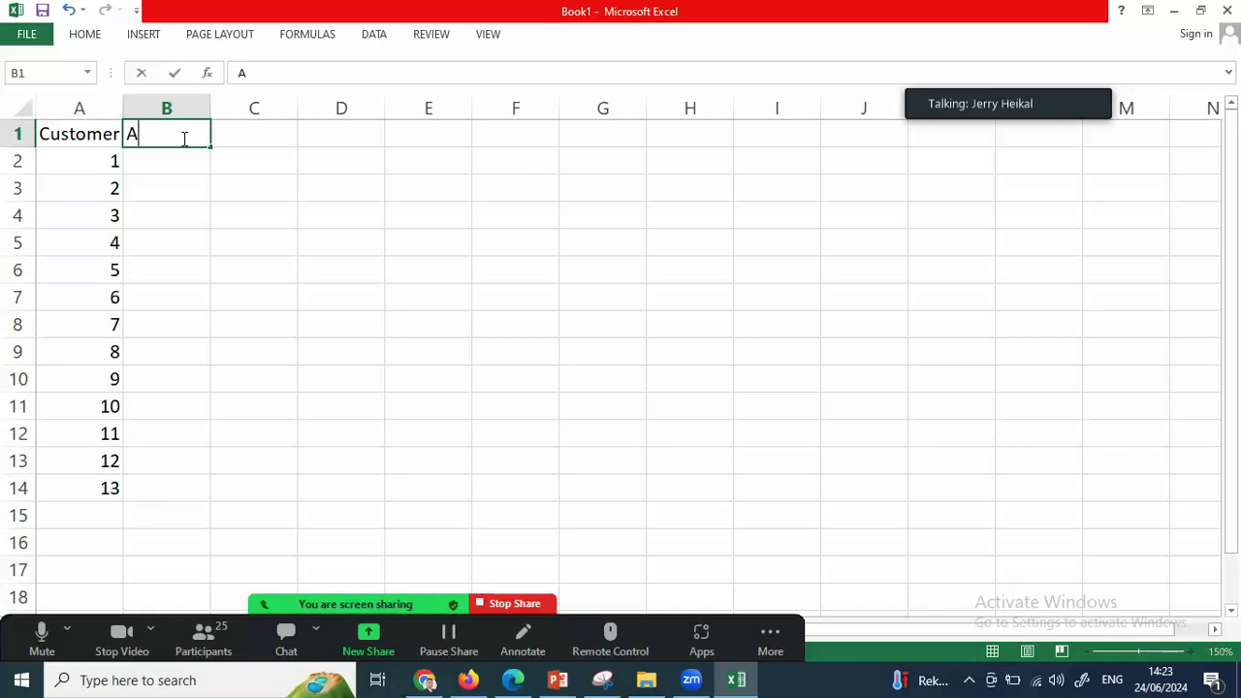
pyautogui.press('Return')
pyautogui.write('=ran')
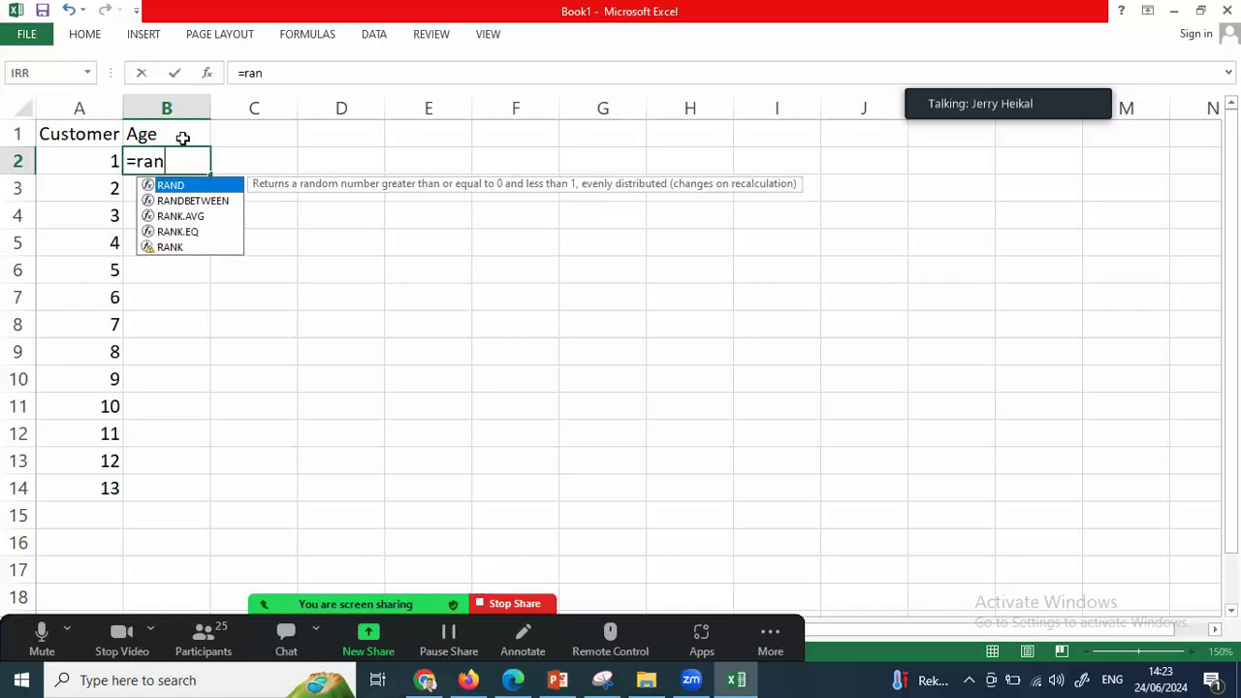
pyautogui.press('Down')
pyautogui.press('Tab')
pyautogui.write('2')
pyautogui.press('BackSpace')
pyautogui.write(',55)')
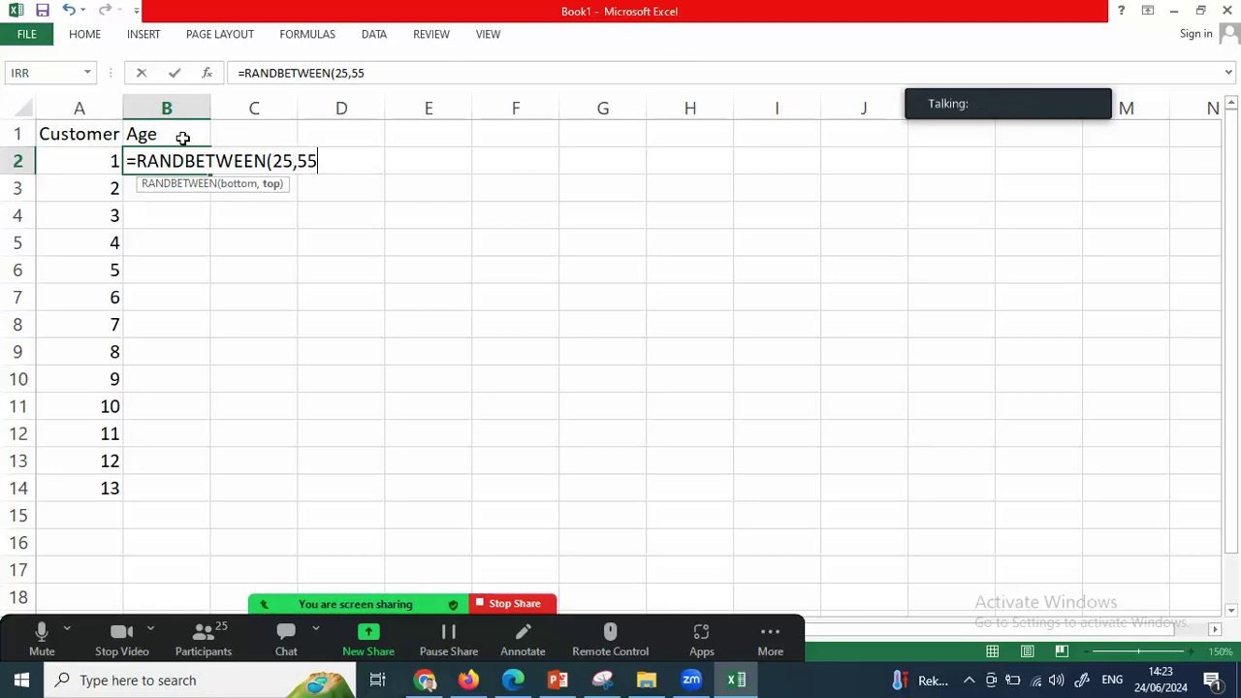
pyautogui.press('Return')
pyautogui.click(185, 162)
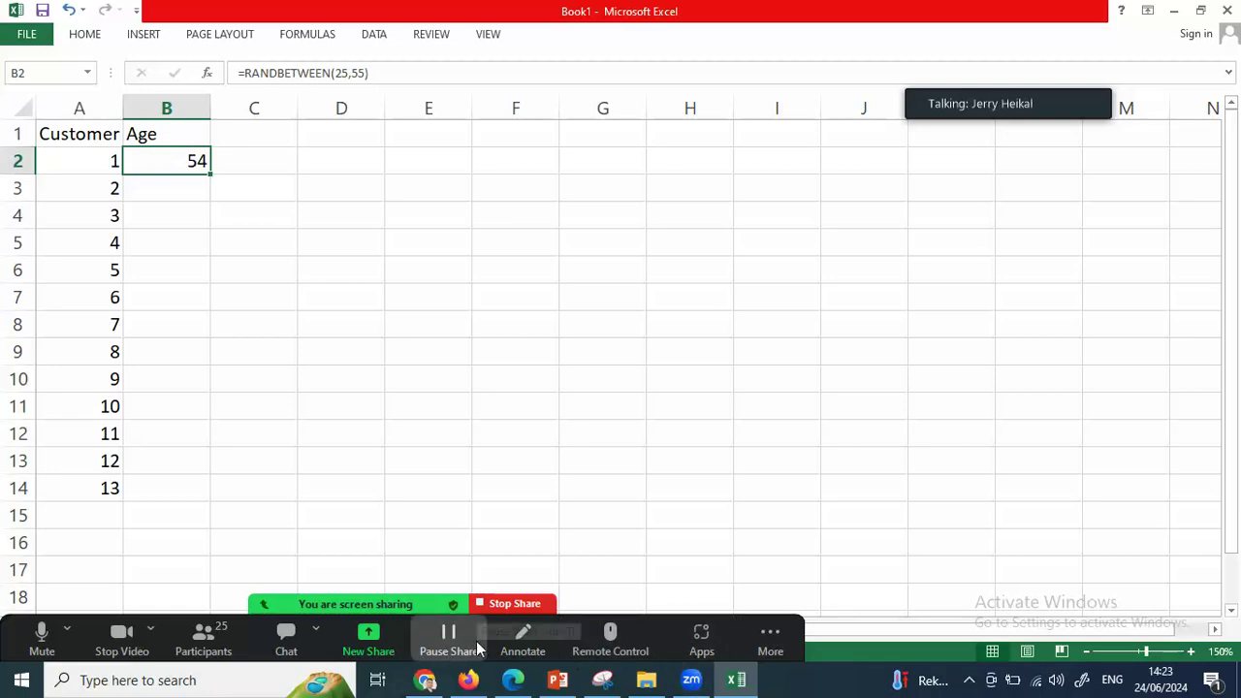
# - Start a new Zoom share of the entire screen
pyautogui.click(390, 644)
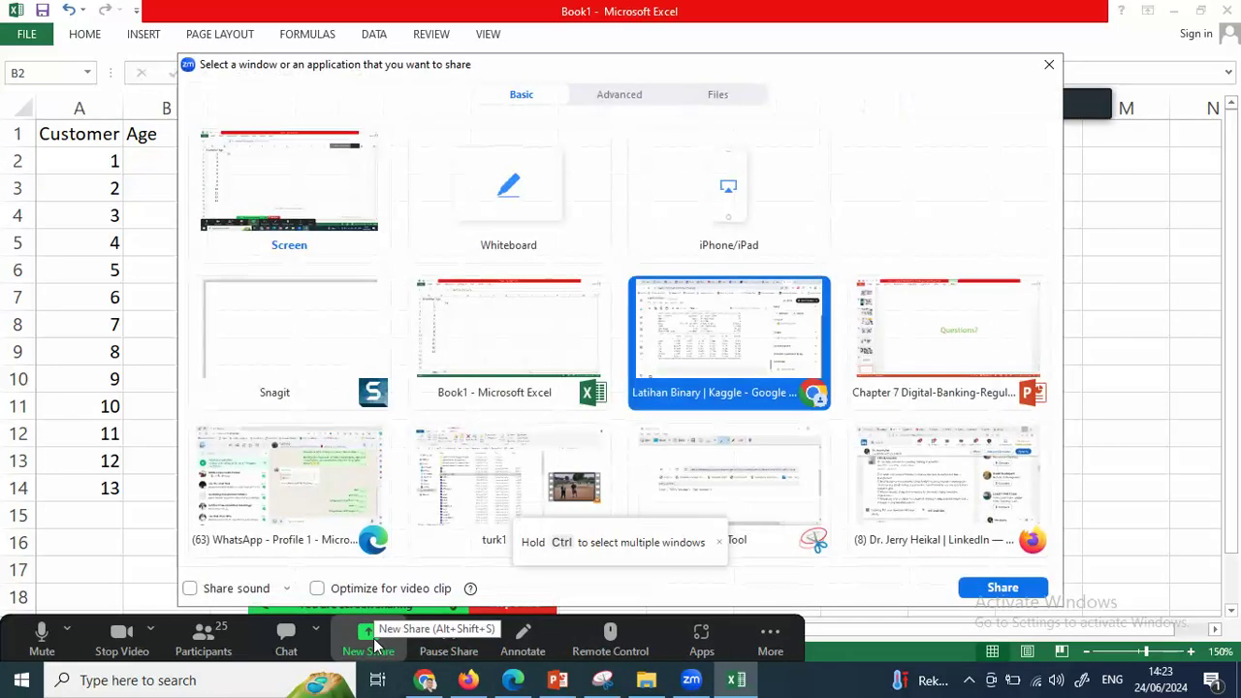
pyautogui.click(341, 236)
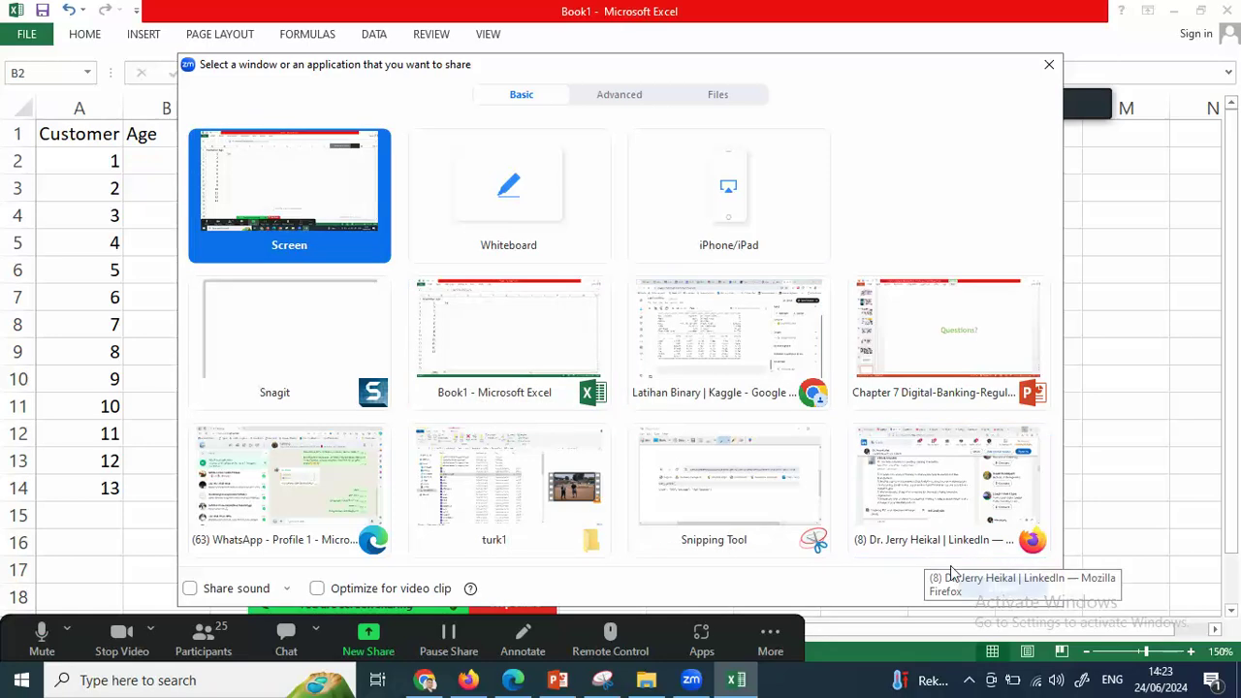
pyautogui.click(963, 588)
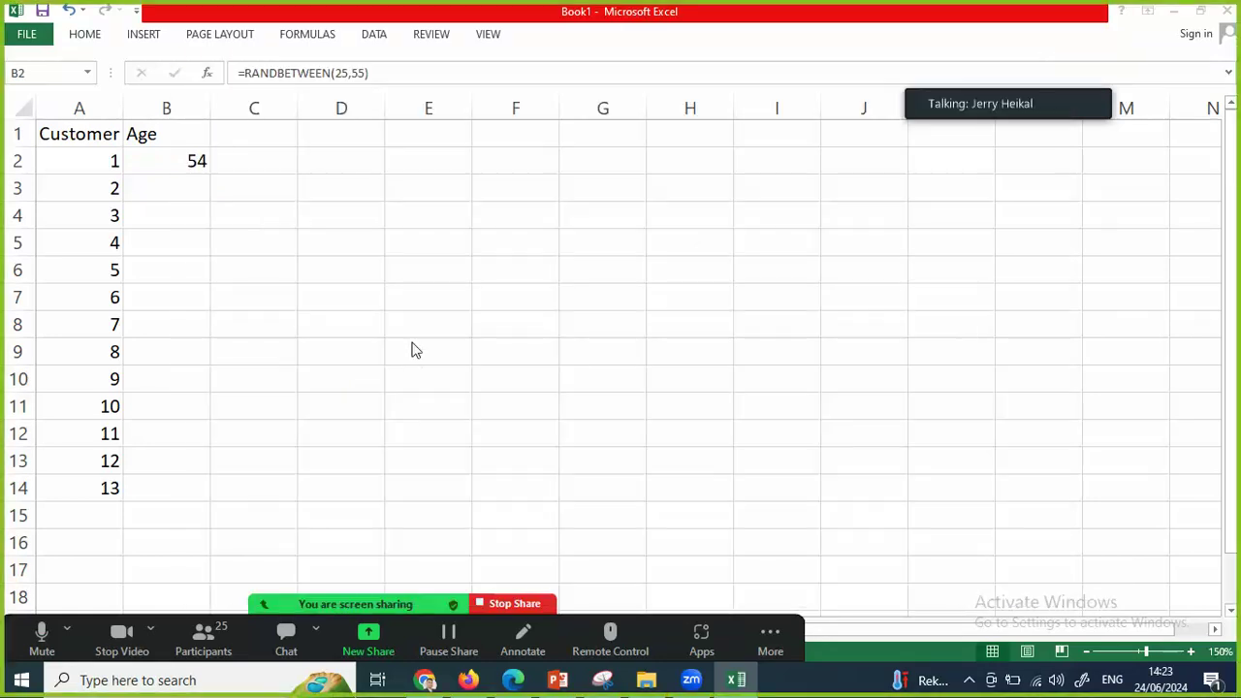
# - Fill the Age formula from B2 down to B14 in the Excel sheet
pyautogui.click(161, 157)
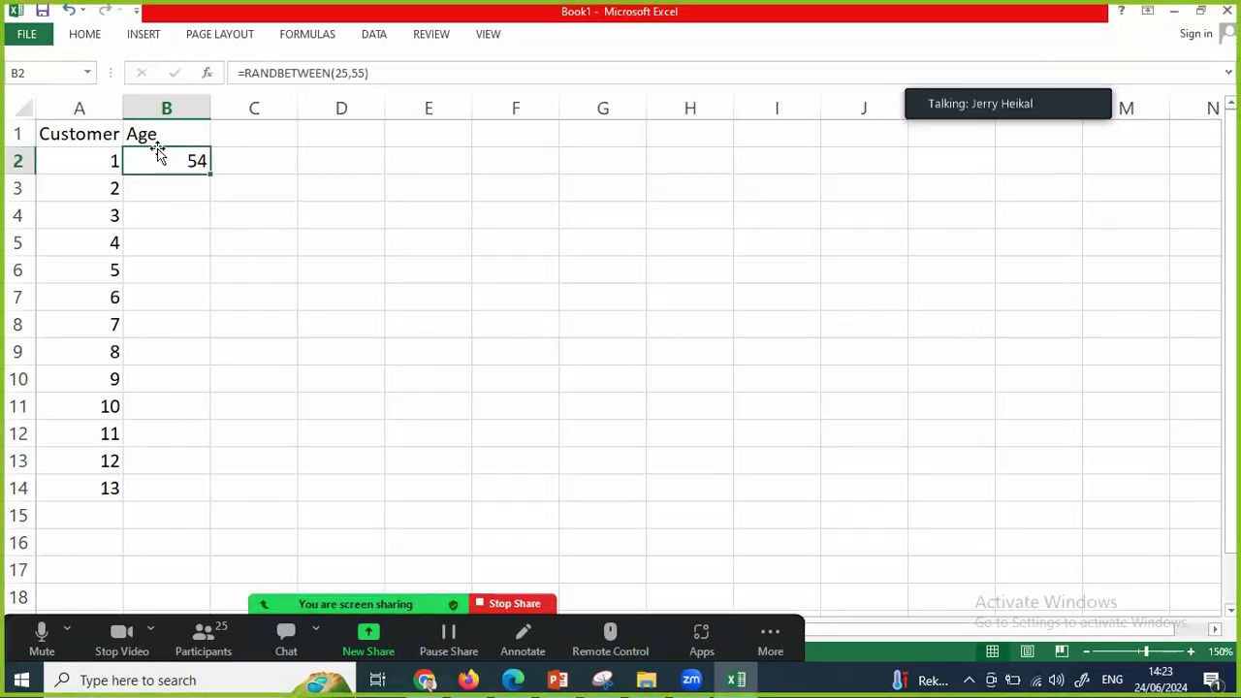
pyautogui.doubleClick(211, 178)
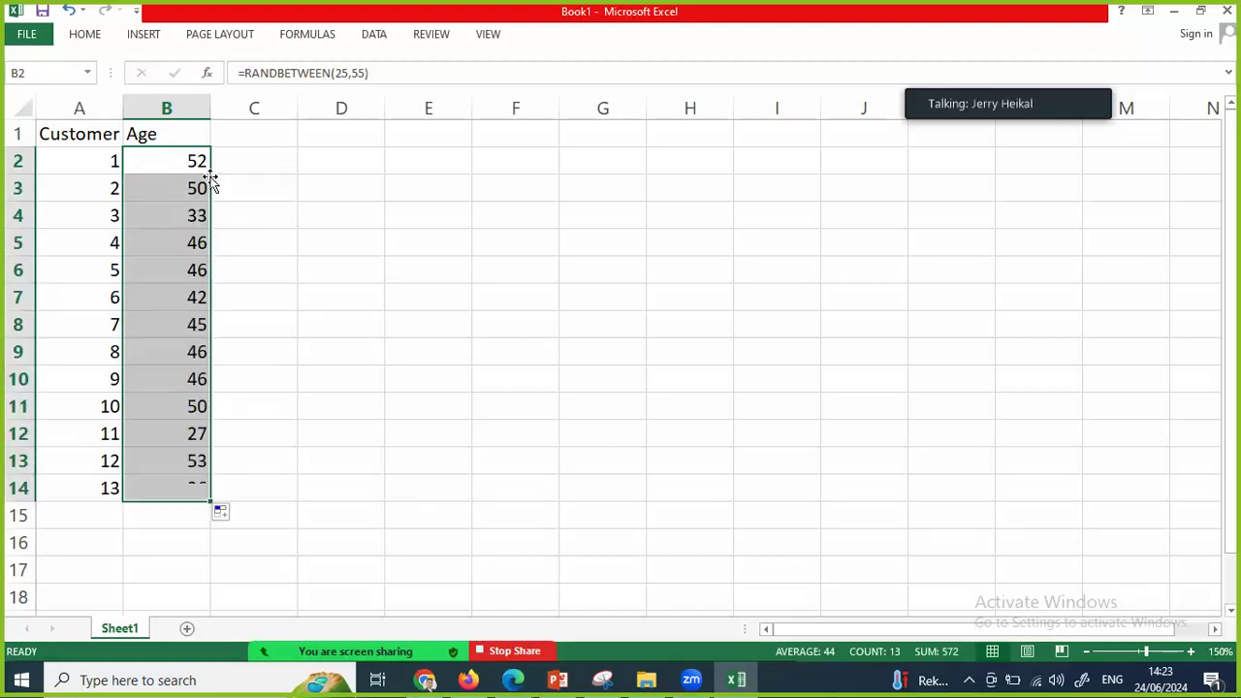
# - Enter the header Income in C1
pyautogui.click(254, 137)
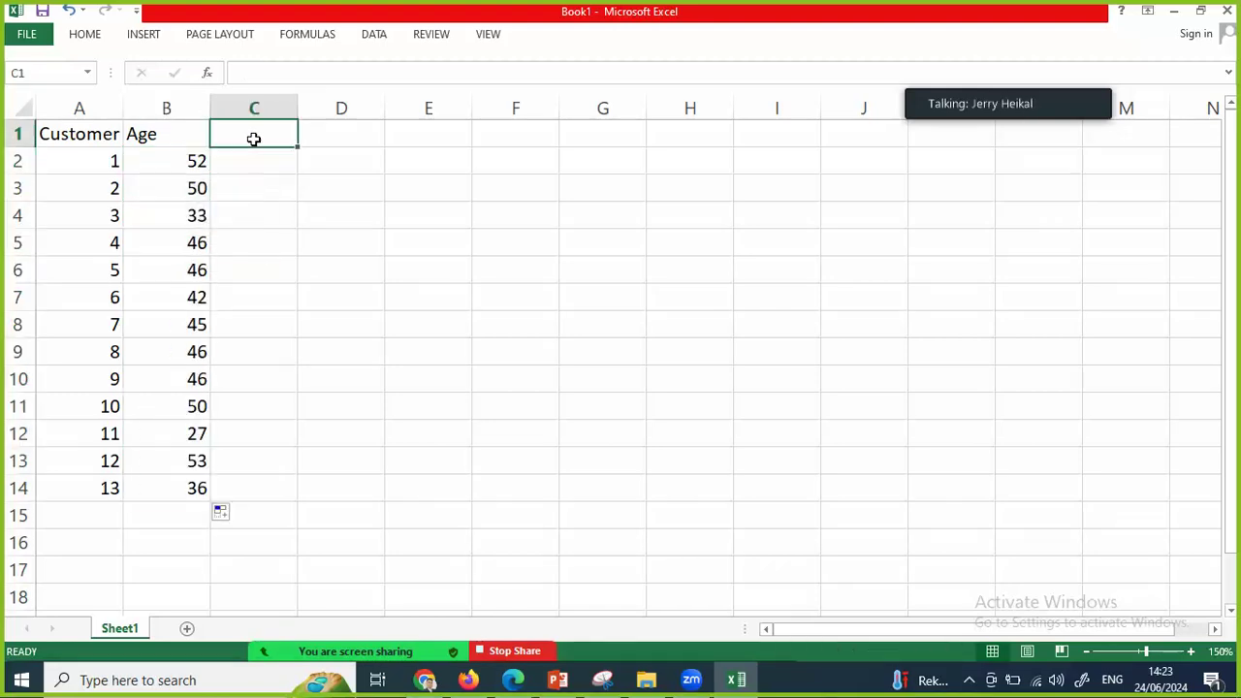
pyautogui.write('Income')
pyautogui.press('Return')
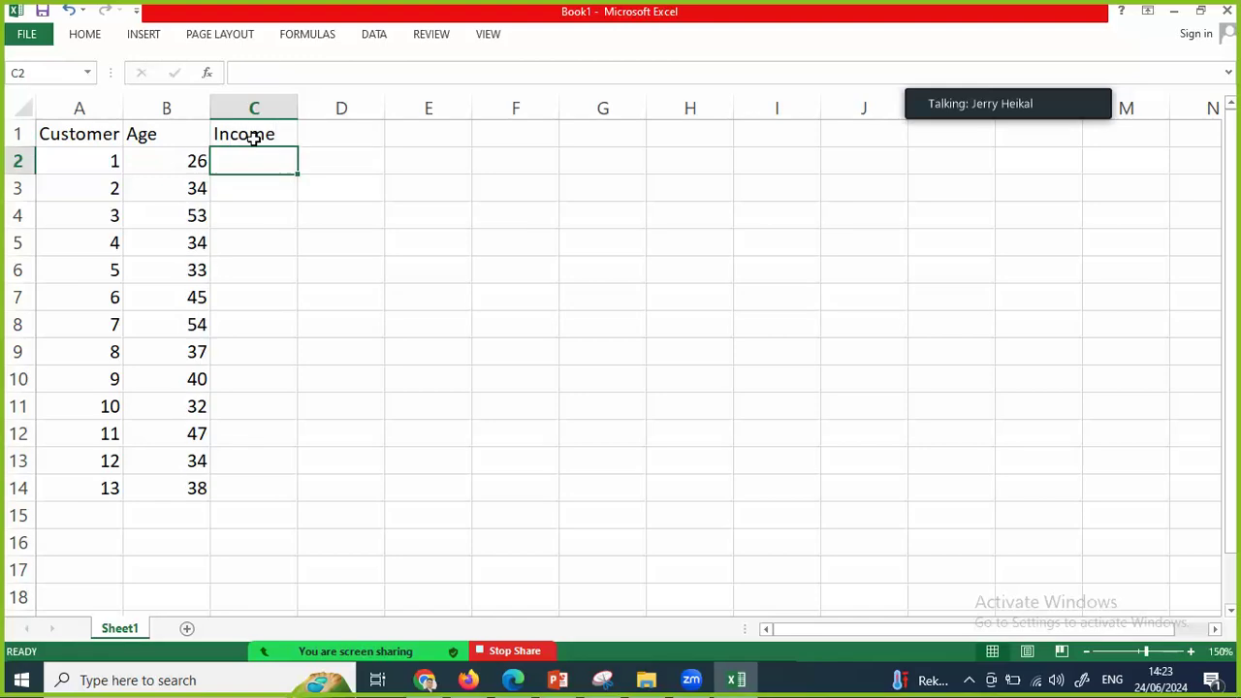
# - Enter =RANDBETWEEN(5000000,50000000) in C2 and fill it down to C14
pyautogui.write('=ra')
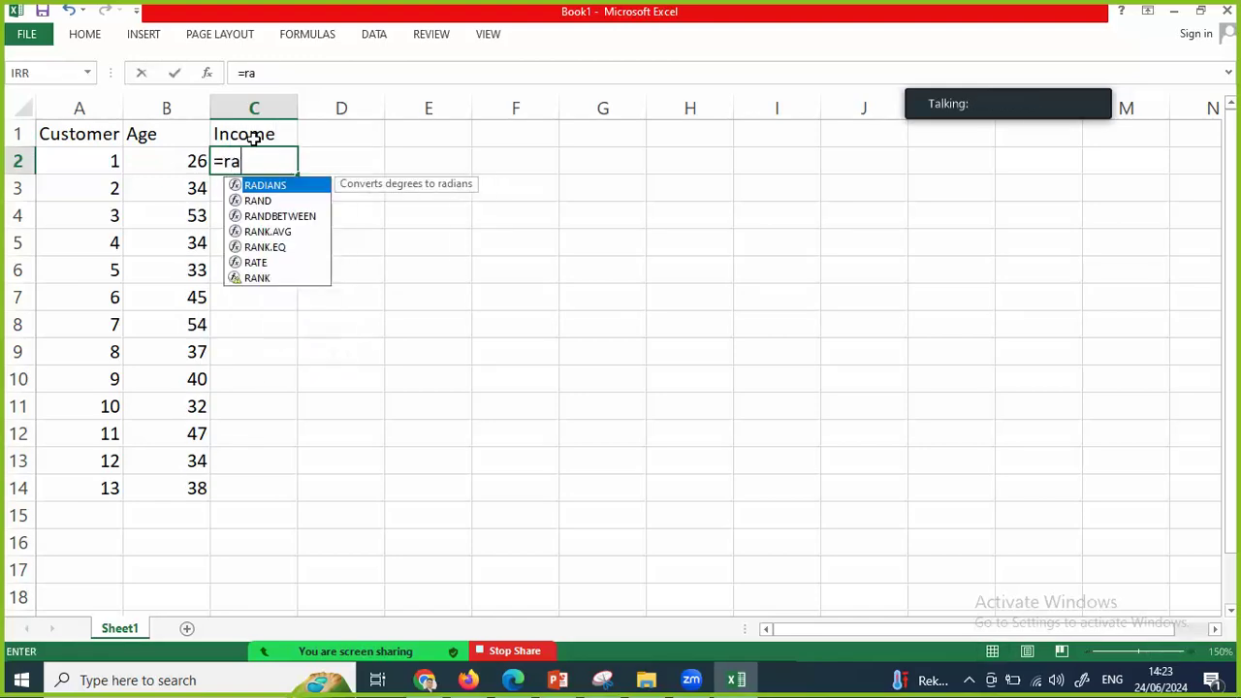
pyautogui.write('nd')
pyautogui.press('Tab')
pyautogui.press('BackSpace')
pyautogui.press('Down')
pyautogui.press('Tab')
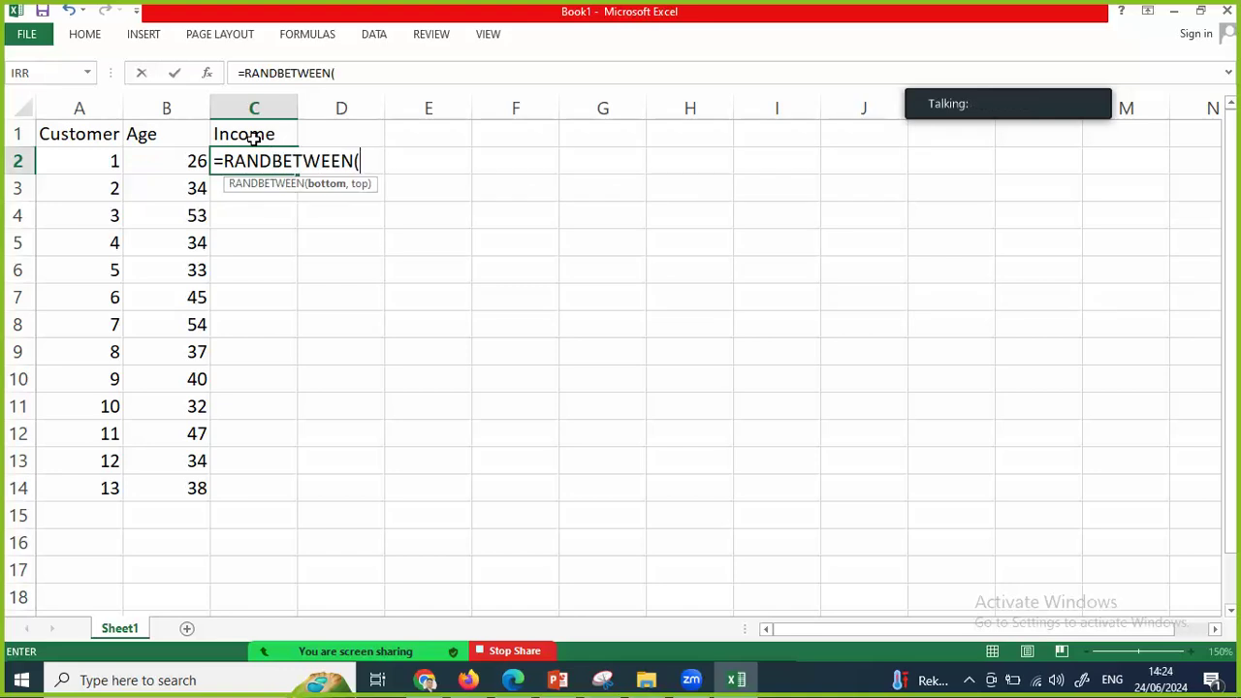
pyautogui.write('5000000,50000000)')
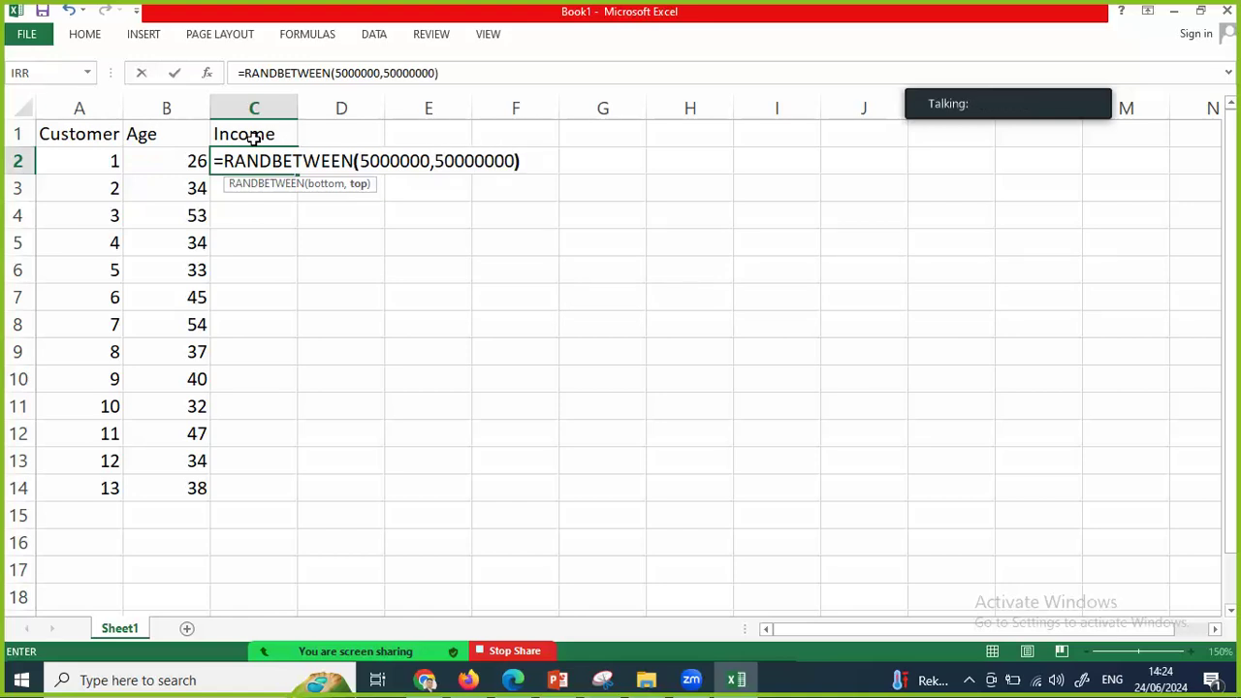
pyautogui.press('Return')
pyautogui.press('Up')
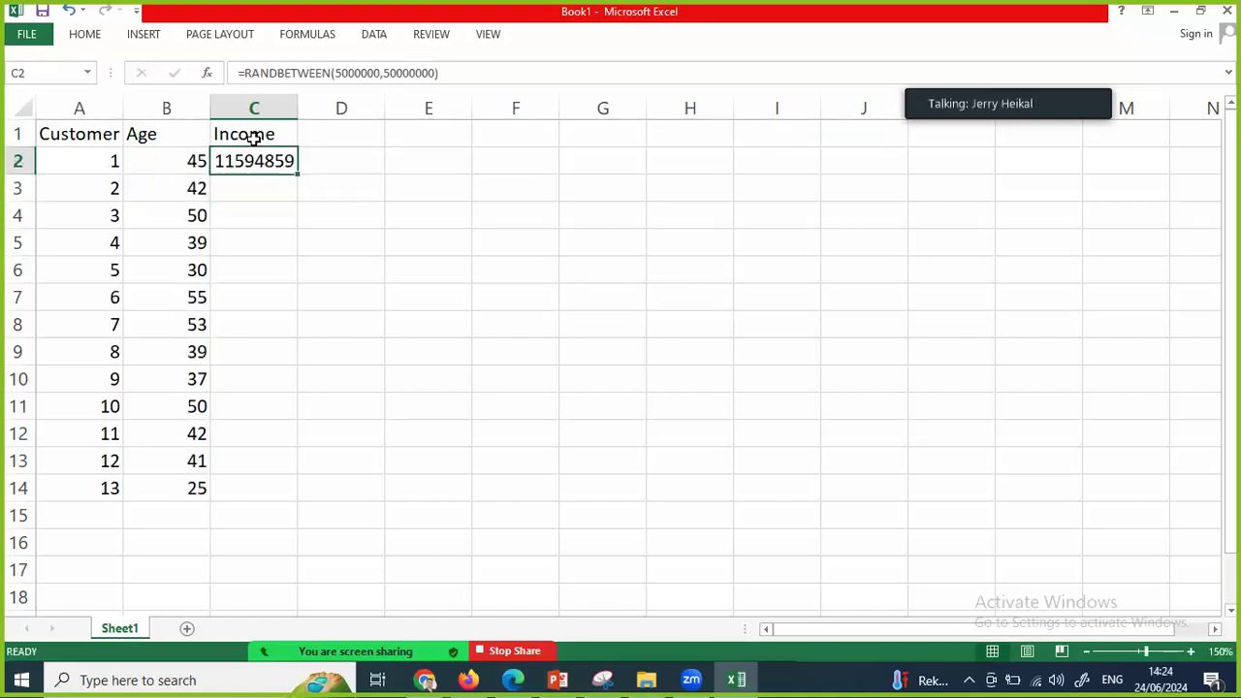
pyautogui.doubleClick(295, 176)
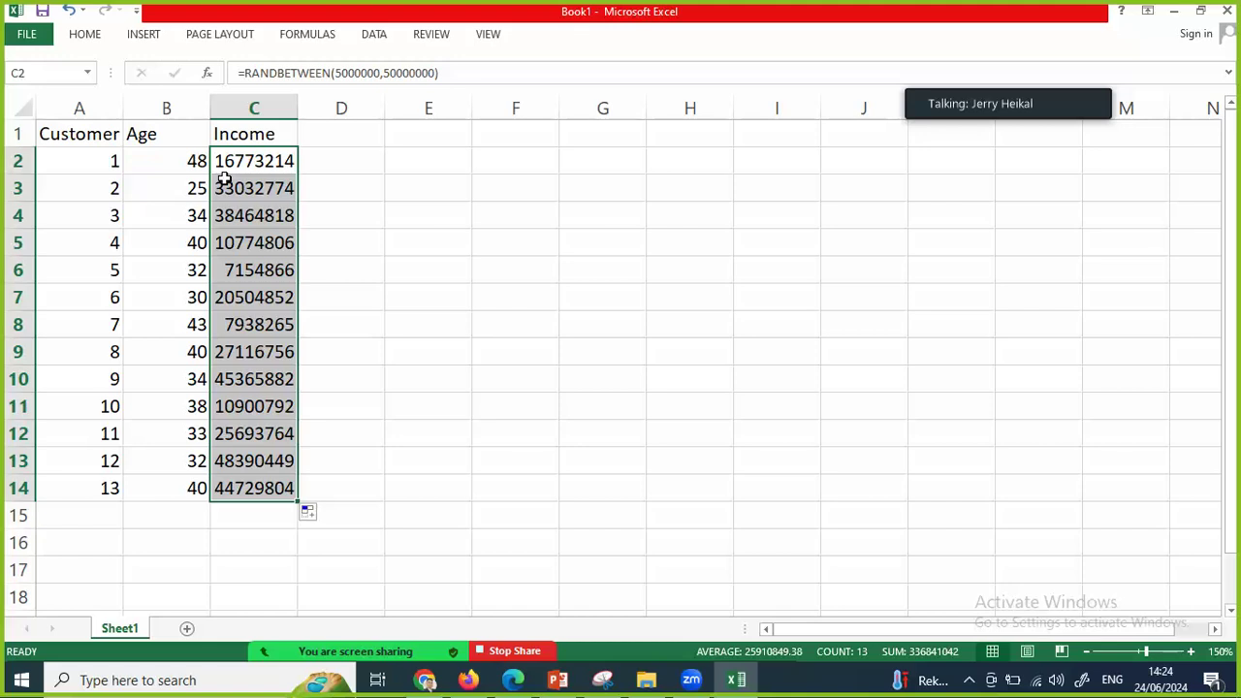
# - Enter the header Edu in D1
pyautogui.click(345, 131)
pyautogui.write('Eu')
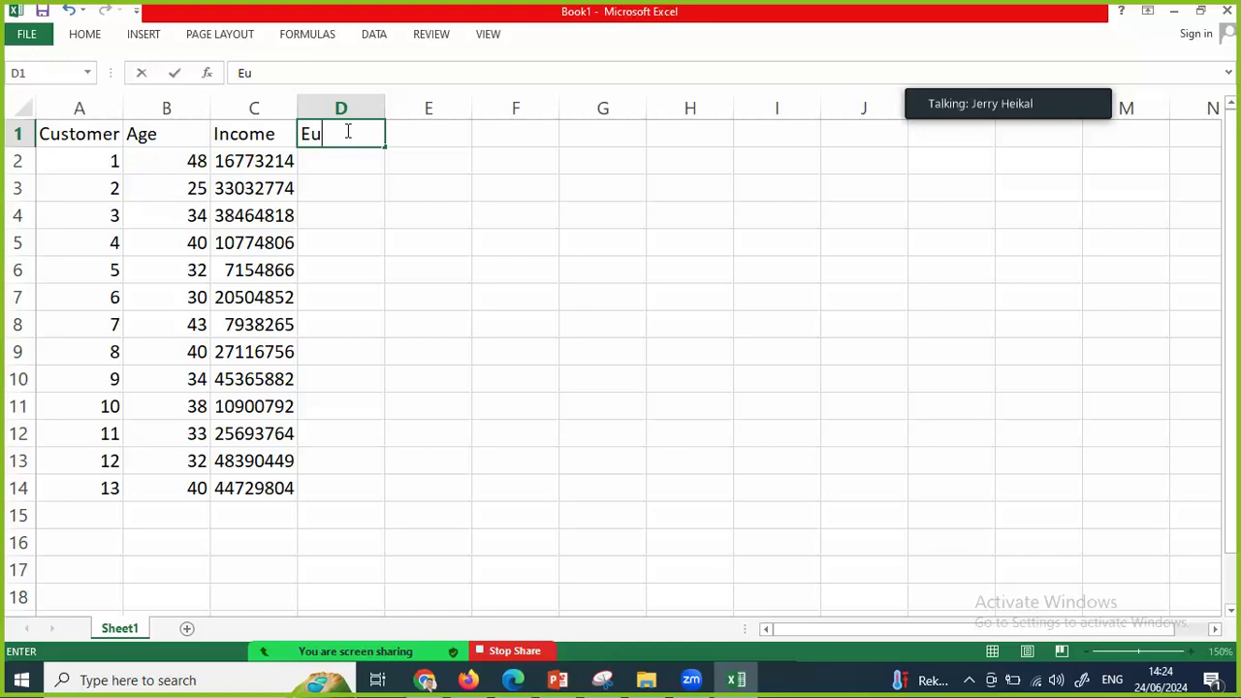
pyautogui.press('BackSpace')
pyautogui.write('du')
pyautogui.press('Return')
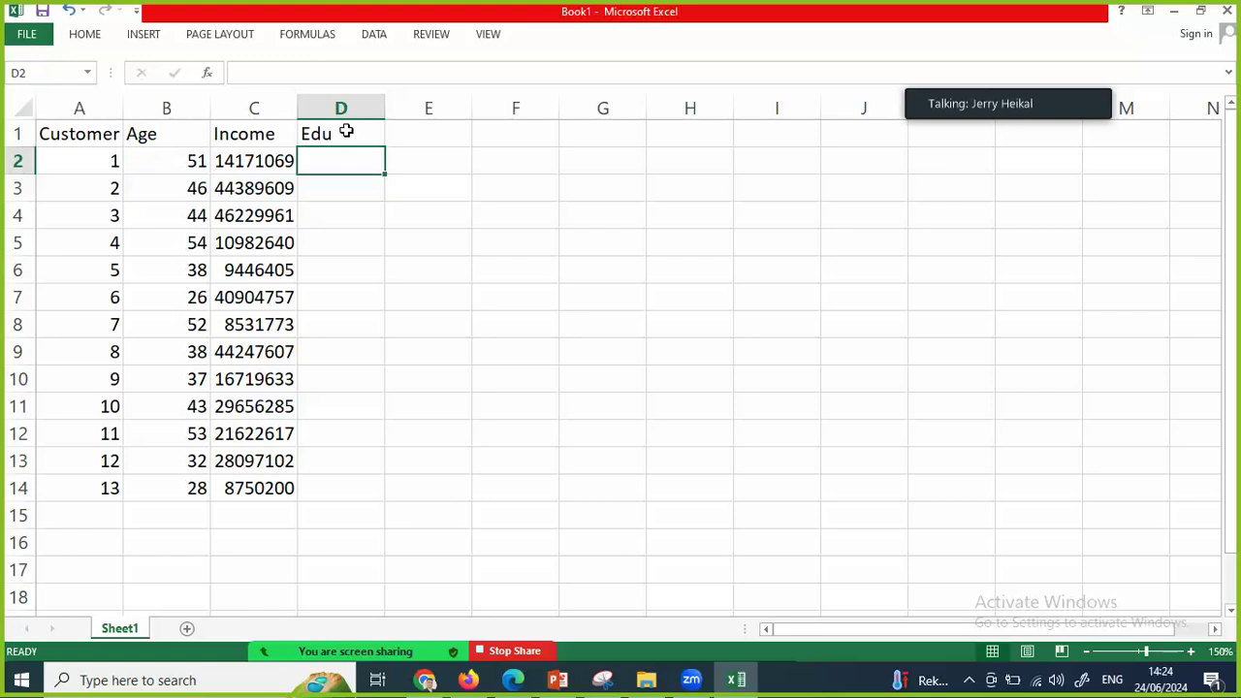
# - Enter the education levels SMA, S1 and S2 in D2, D3 and D4
pyautogui.write('SM')
pyautogui.press('BackSpace')
pyautogui.write('MA')
pyautogui.press('Return')
pyautogui.write('S1')
pyautogui.press('Return')
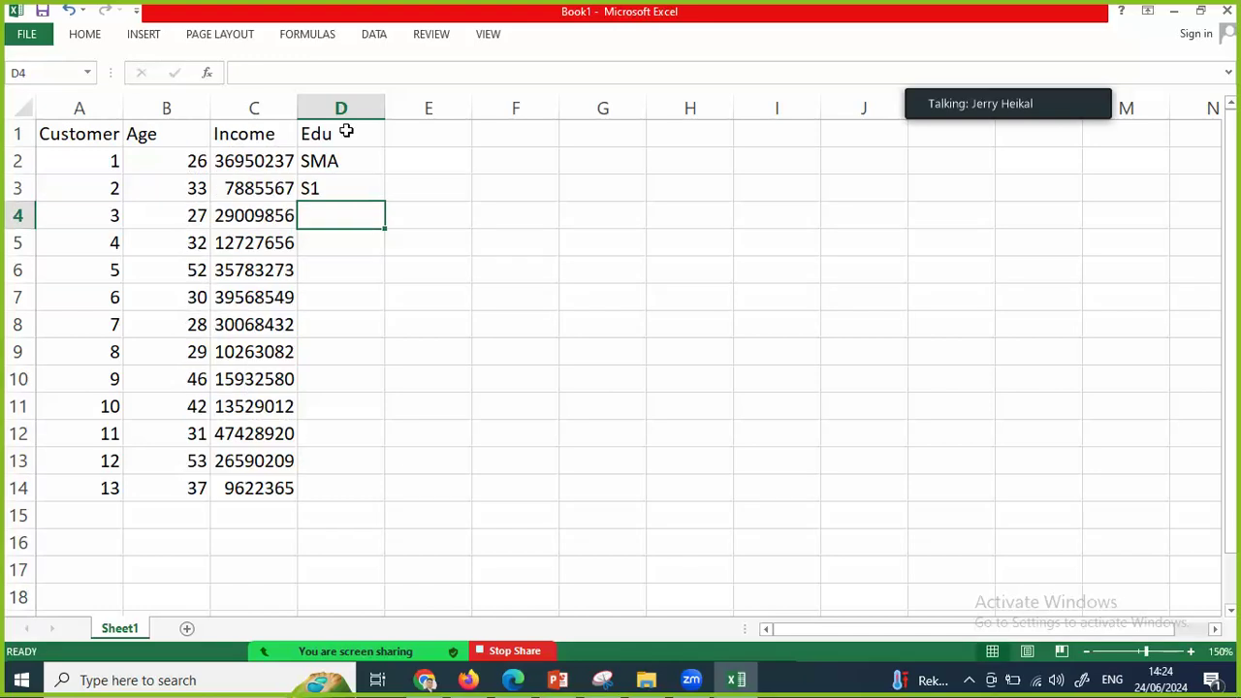
pyautogui.write('S2')
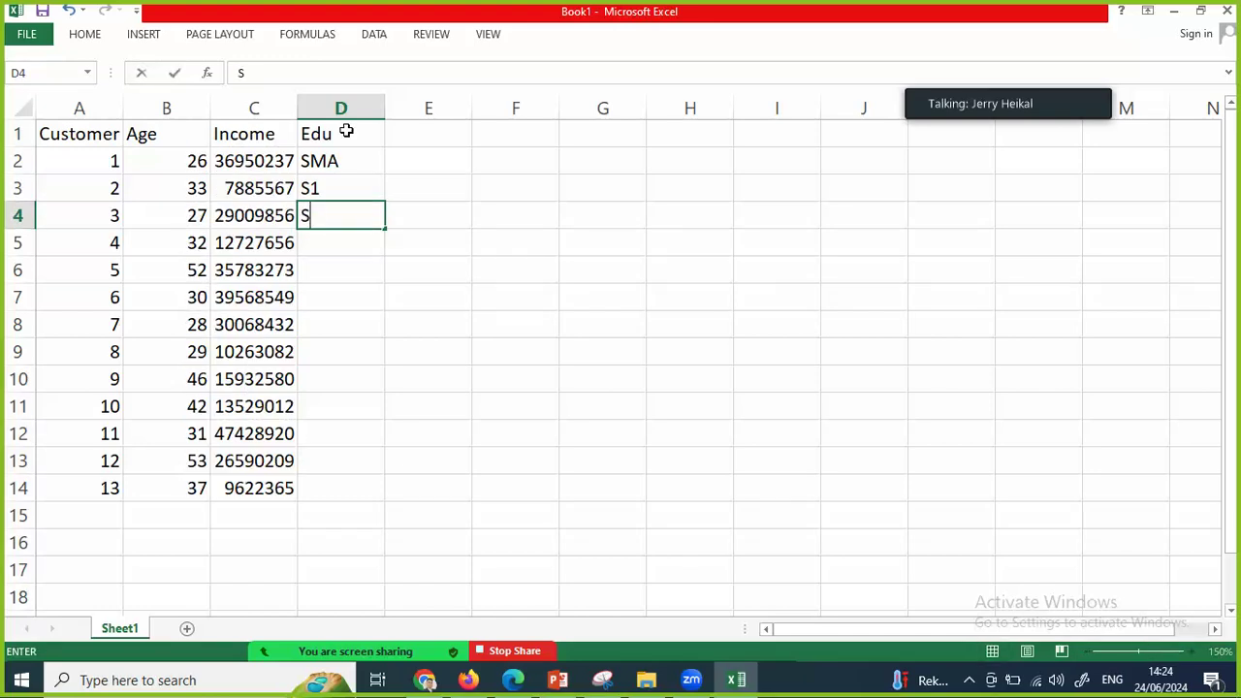
pyautogui.press('Tab')
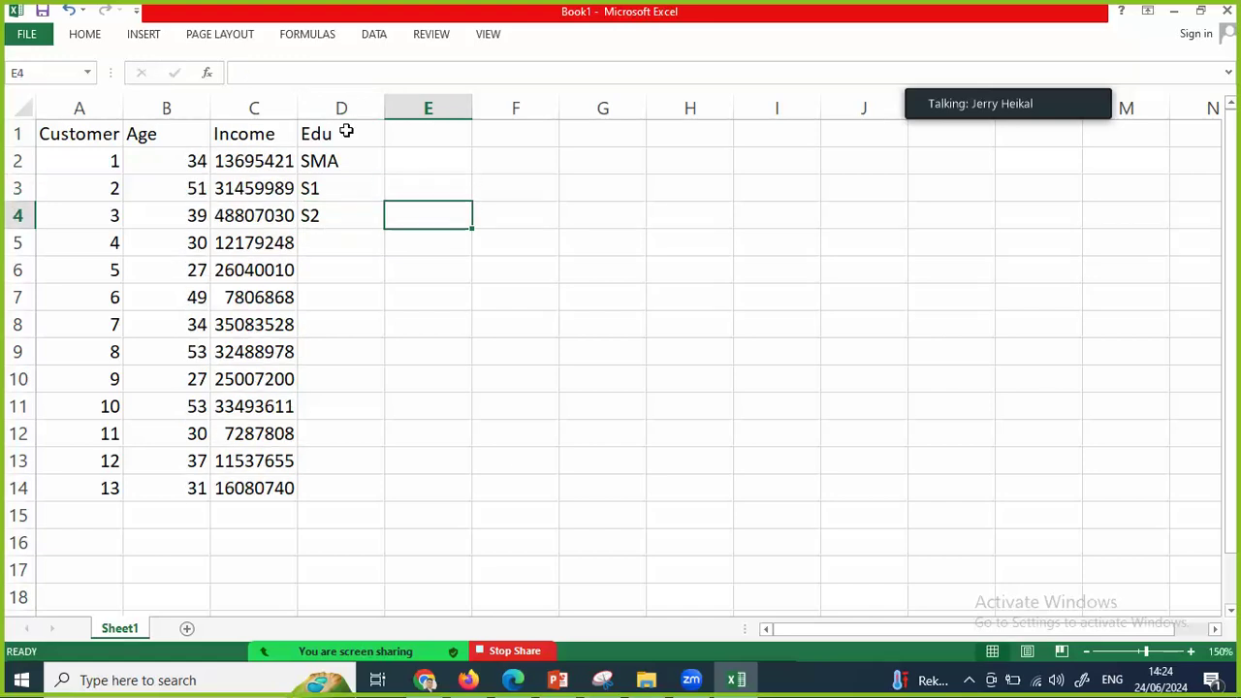
# - Fill the three education levels in D2:D4 down to D14
pyautogui.press('Left')
pyautogui.press('Up')
pyautogui.press('Up')
pyautogui.hotkey('shift', 'Down')
pyautogui.hotkey('shift', 'Down')
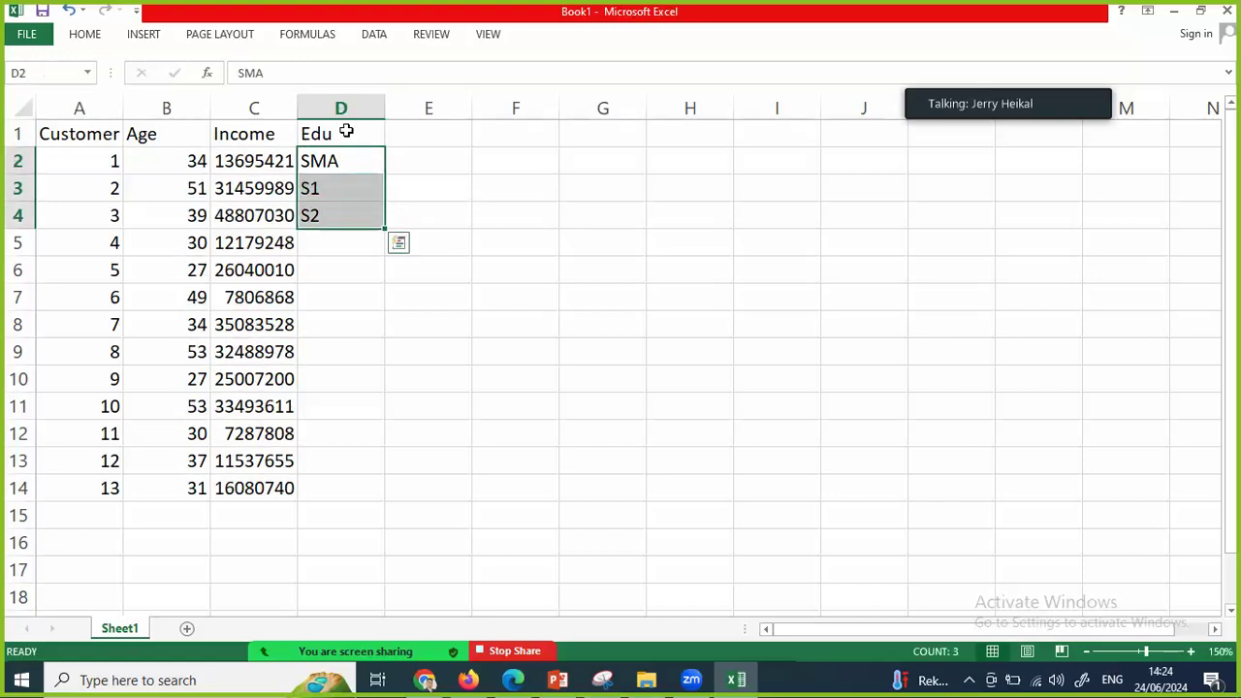
pyautogui.doubleClick(385, 231)
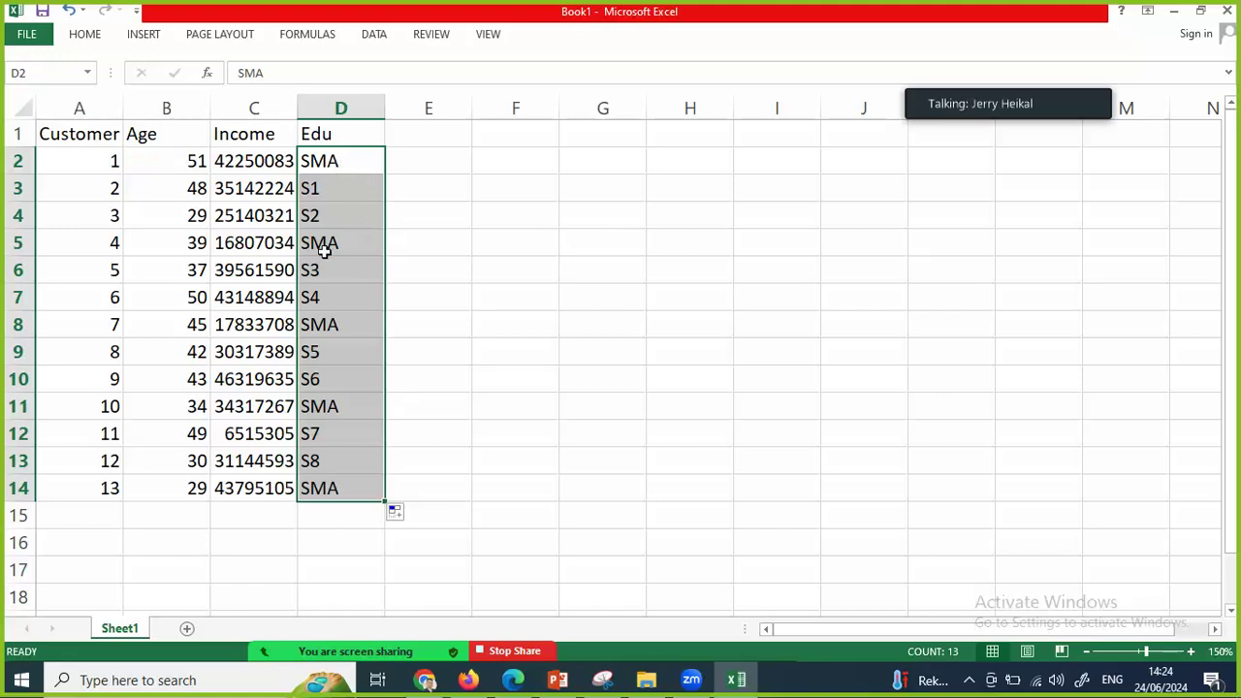
# - Enter the column headers SMA, S1 and S2 in E1, F1 and G1
pyautogui.click(423, 129)
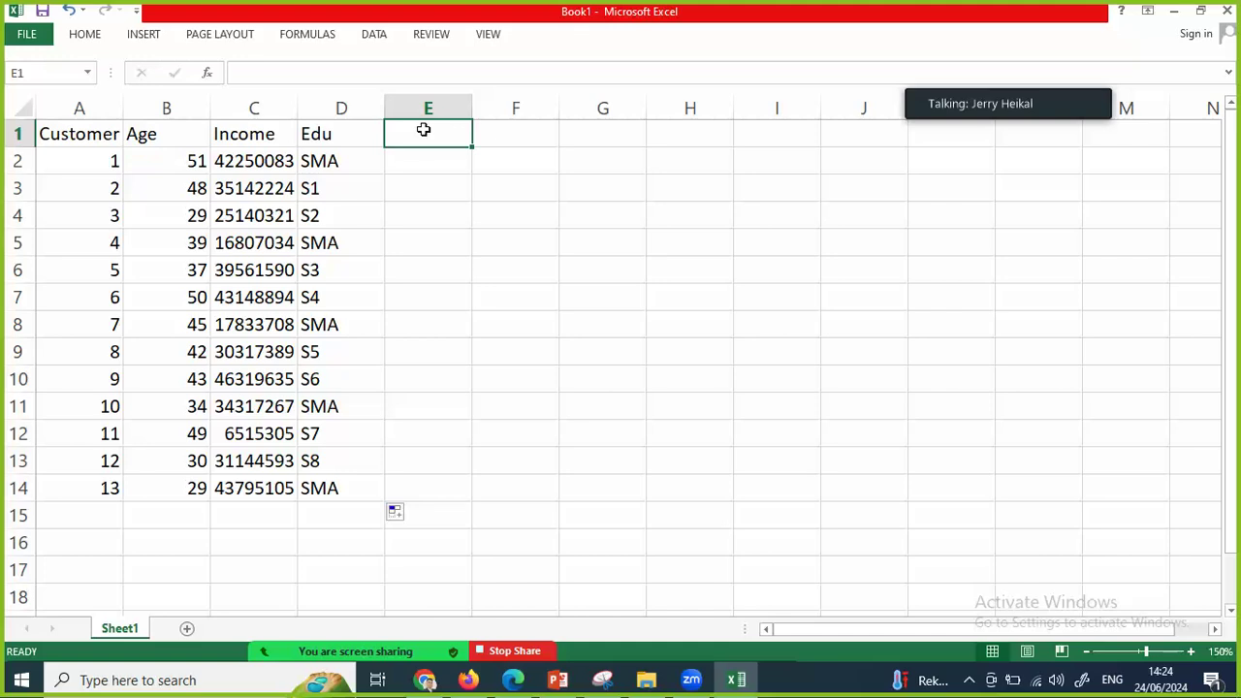
pyautogui.write('SMA')
pyautogui.press('Tab')
pyautogui.write('S1')
pyautogui.press('Tab')
pyautogui.write('S2')
pyautogui.press('Down')
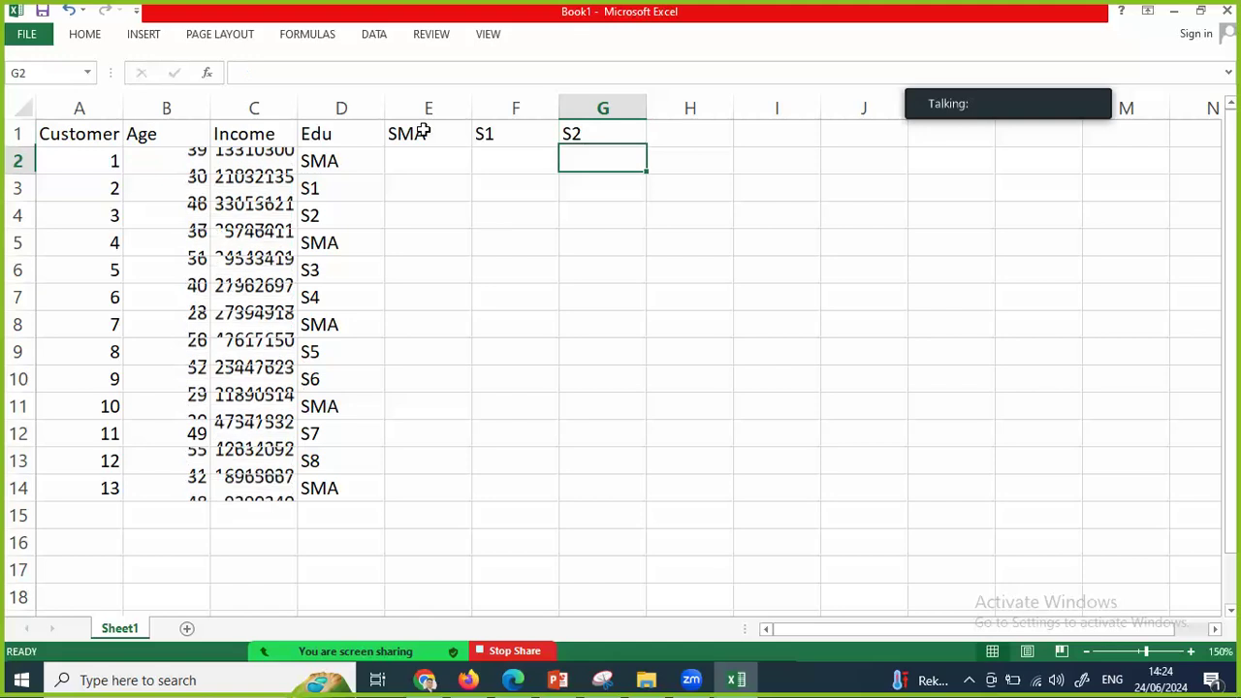
# - Enter the formula =IF(E1=D2,1,0) in E2 to flag whether the customer's education matches the SMA header
pyautogui.press('Left')
pyautogui.press('Left')
pyautogui.write('=')
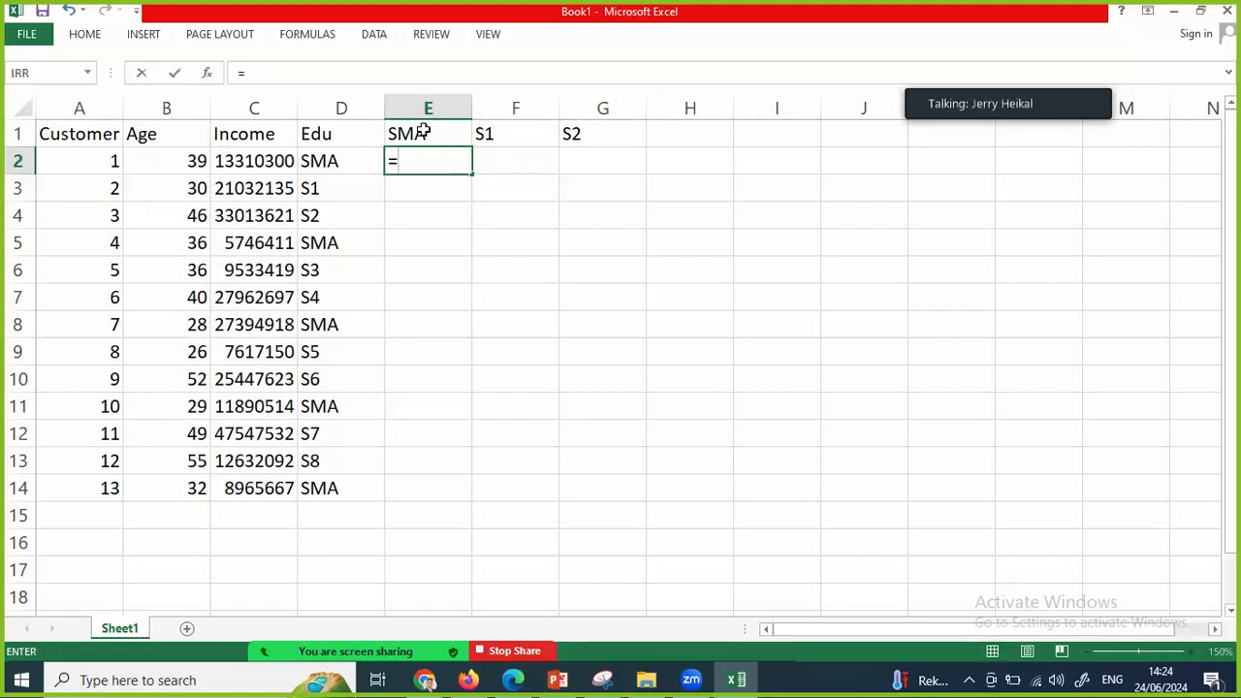
pyautogui.write('if(')
pyautogui.press('Up')
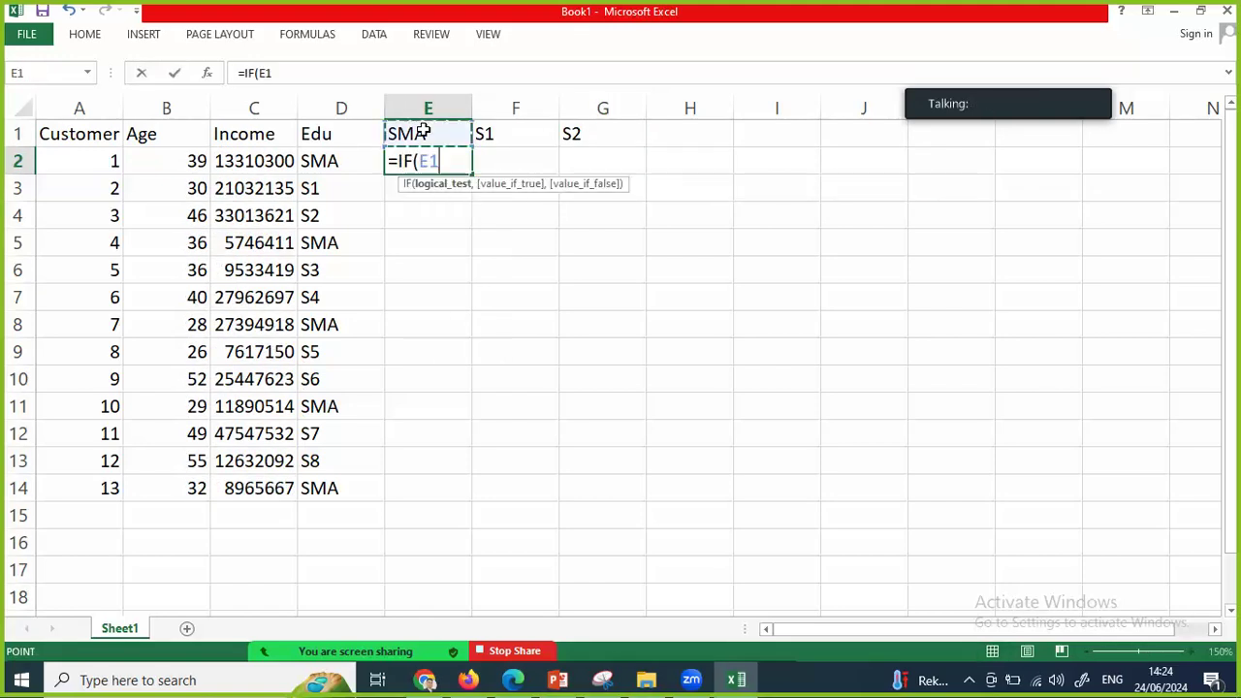
pyautogui.write('=')
pyautogui.press('Left')
pyautogui.write(',')
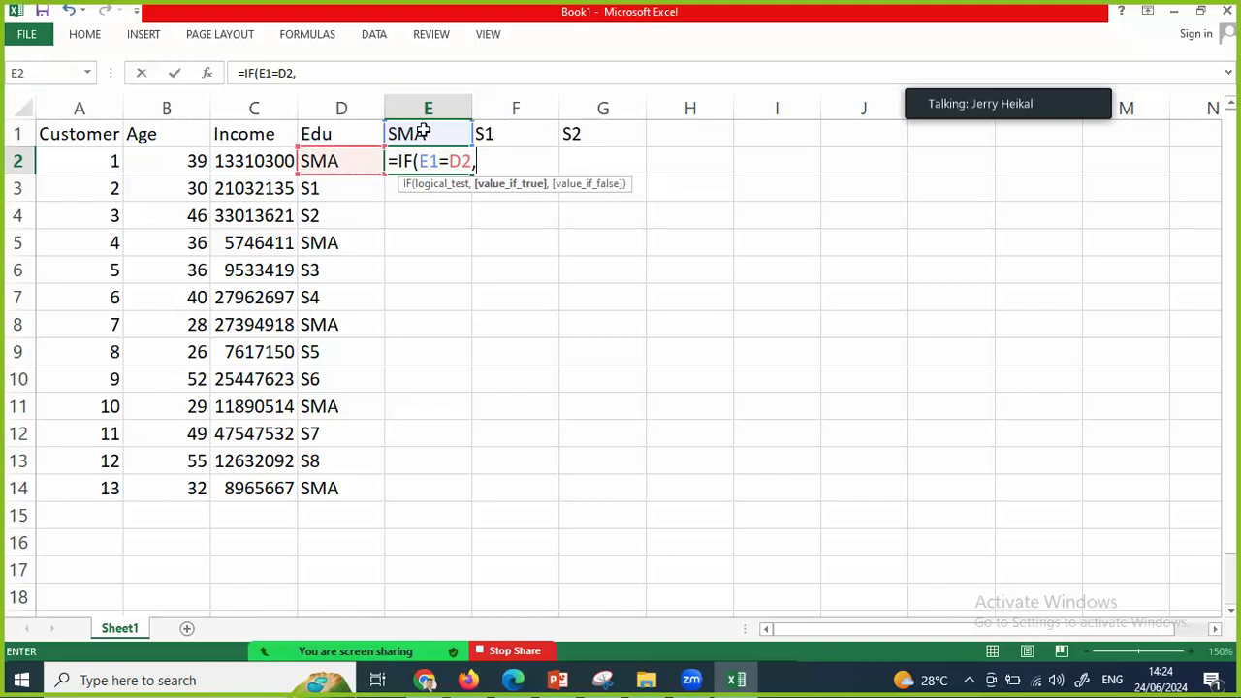
pyautogui.write('1,0)')
pyautogui.press('Return')
pyautogui.press('Up')
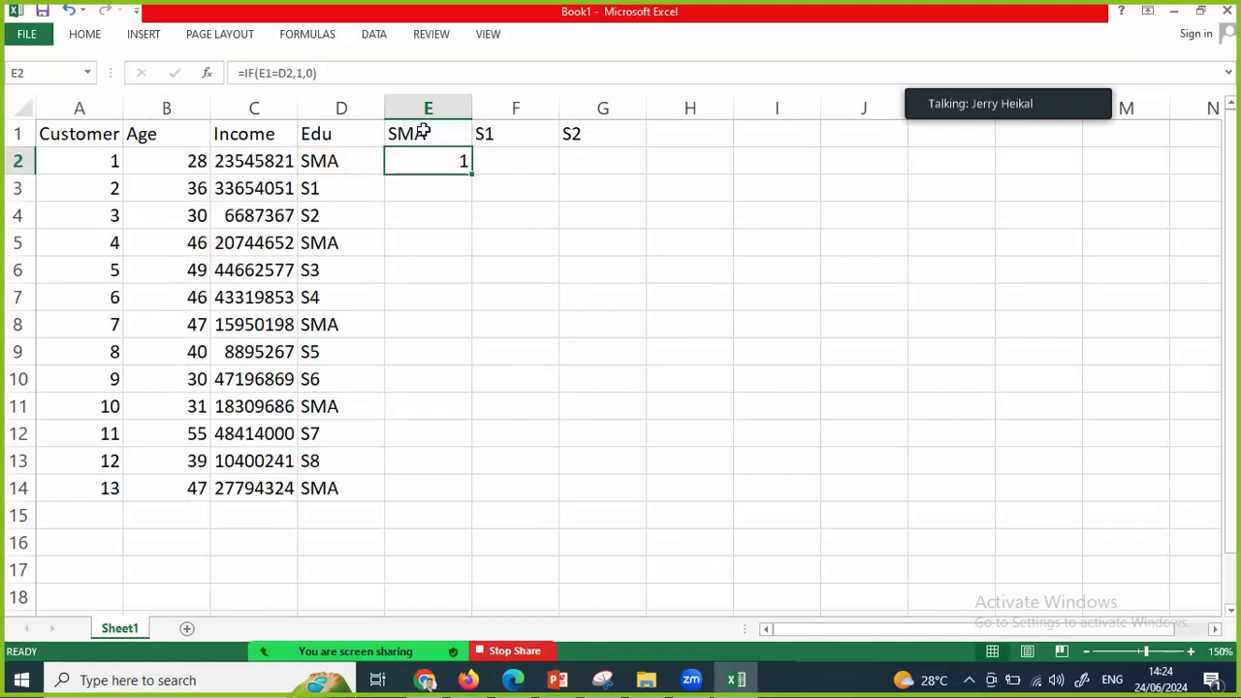
# - Change the references in E2's formula to mixed ones so it reads =IF(E$1=$D2,1,0)
pyautogui.click(265, 75)
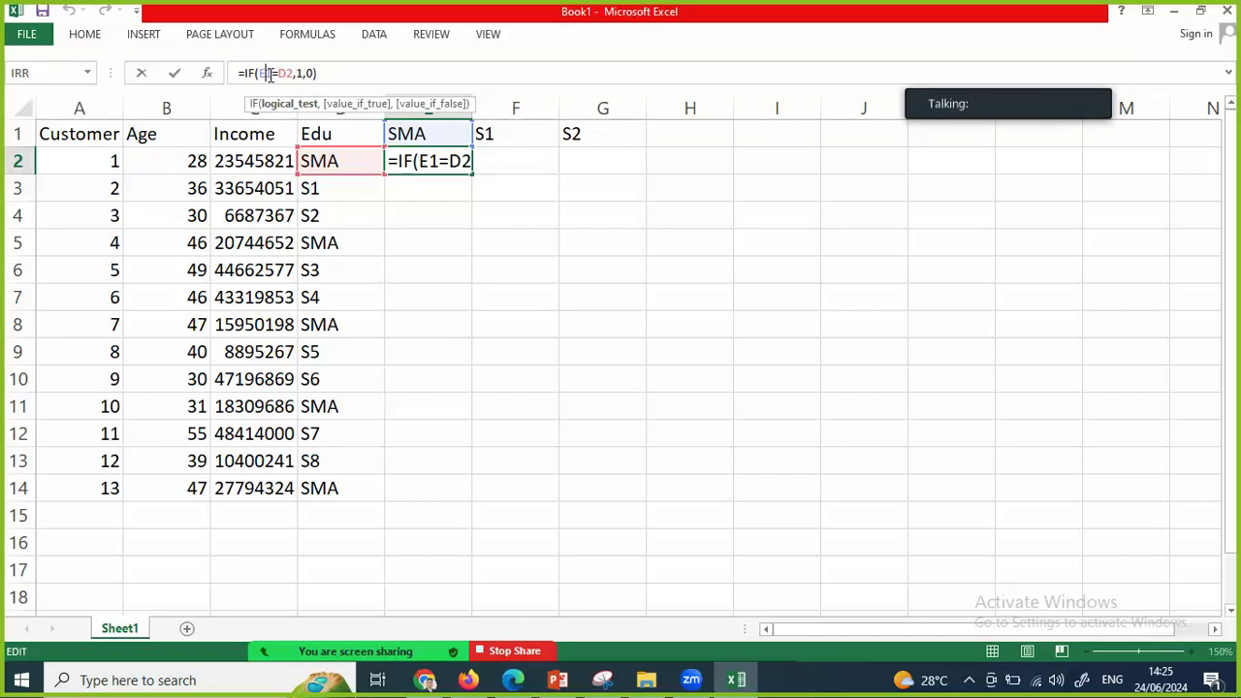
pyautogui.press('F4')
pyautogui.press('F4')
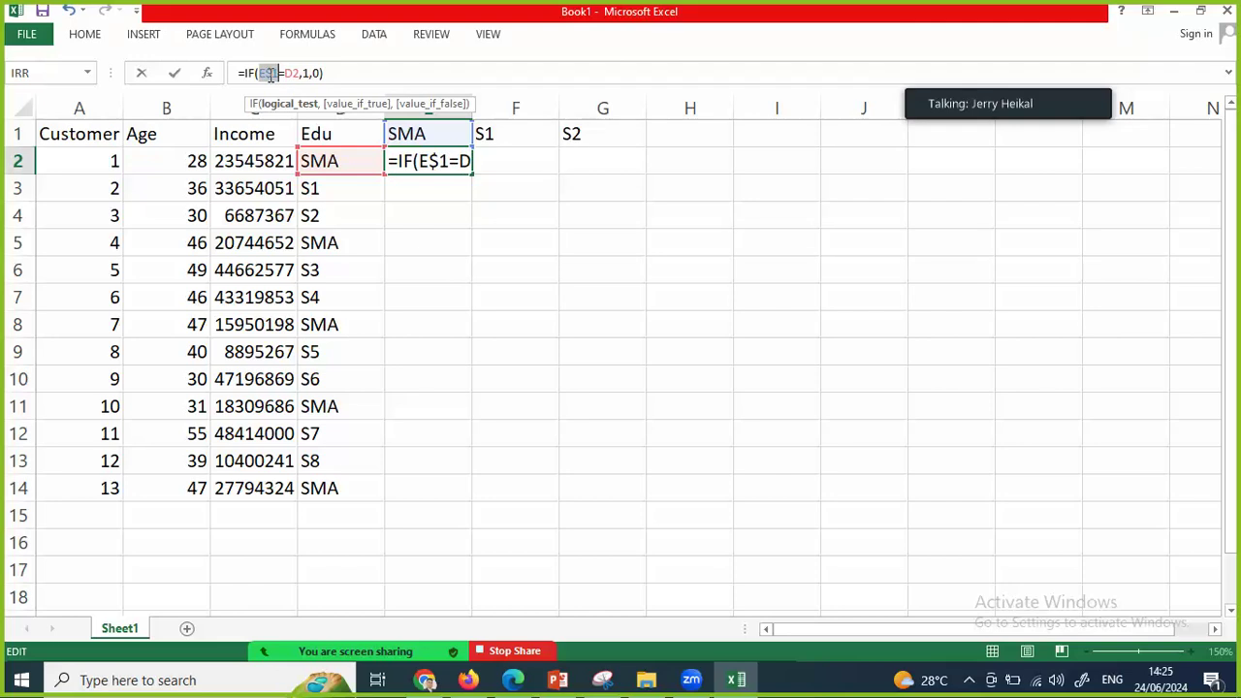
pyautogui.press('Right')
pyautogui.press('F4')
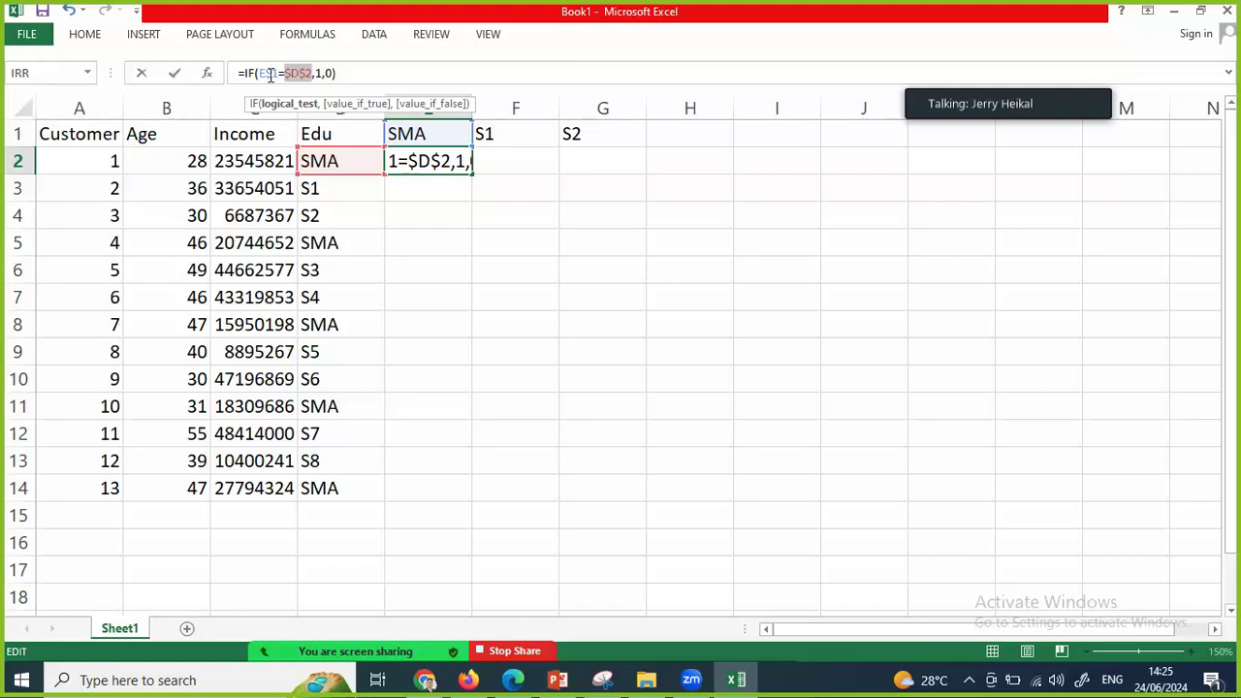
pyautogui.press('F4')
pyautogui.press('F4')
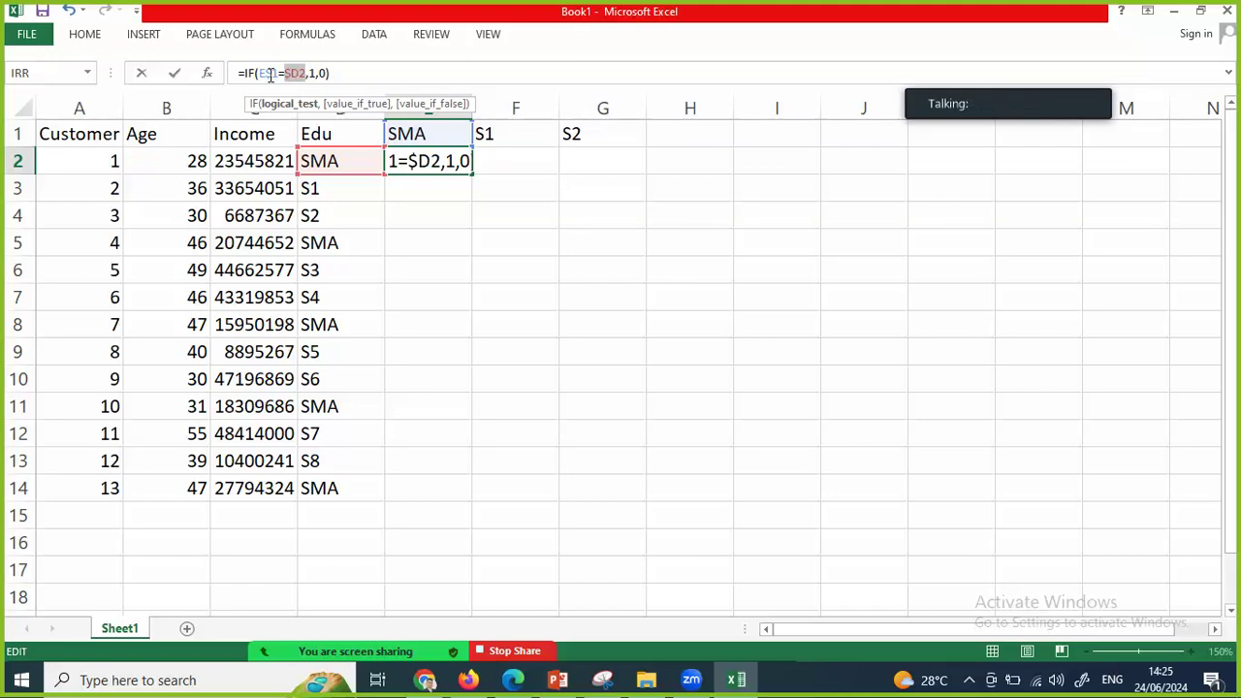
pyautogui.press('Return')
pyautogui.press('Up')
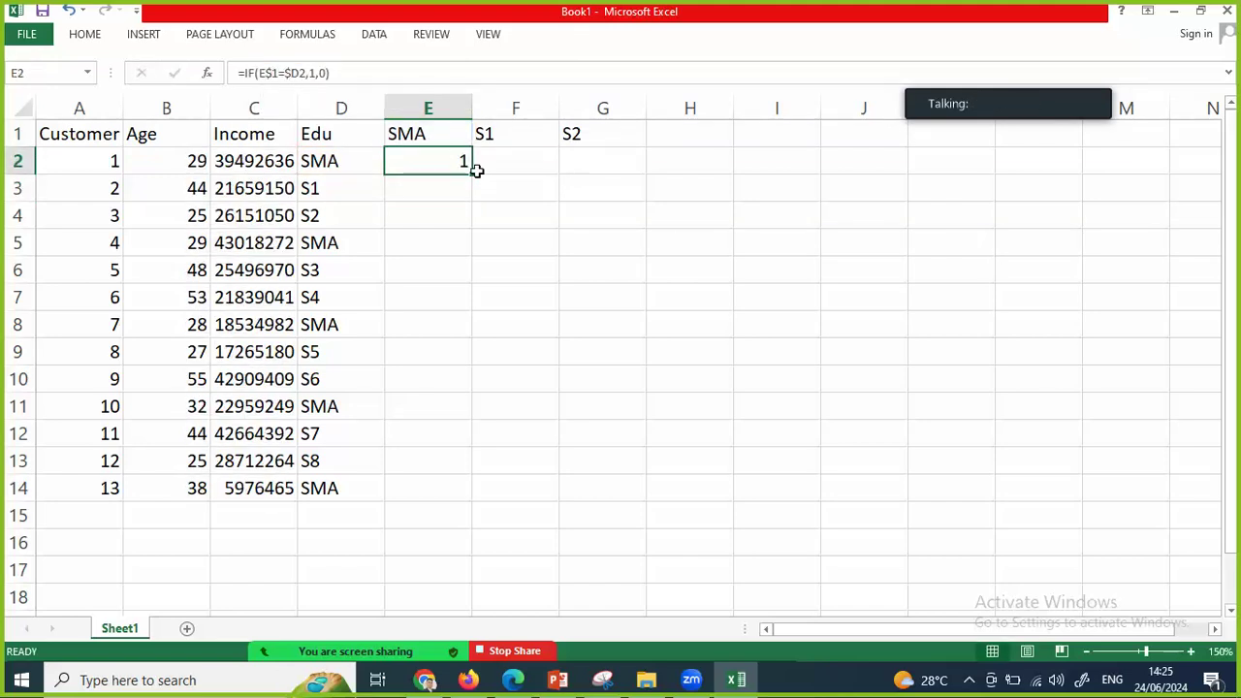
# - Fill the IF formula from E2 across to G2 and down to row 14
pyautogui.moveTo(474, 173); pyautogui.dragTo(615, 166)
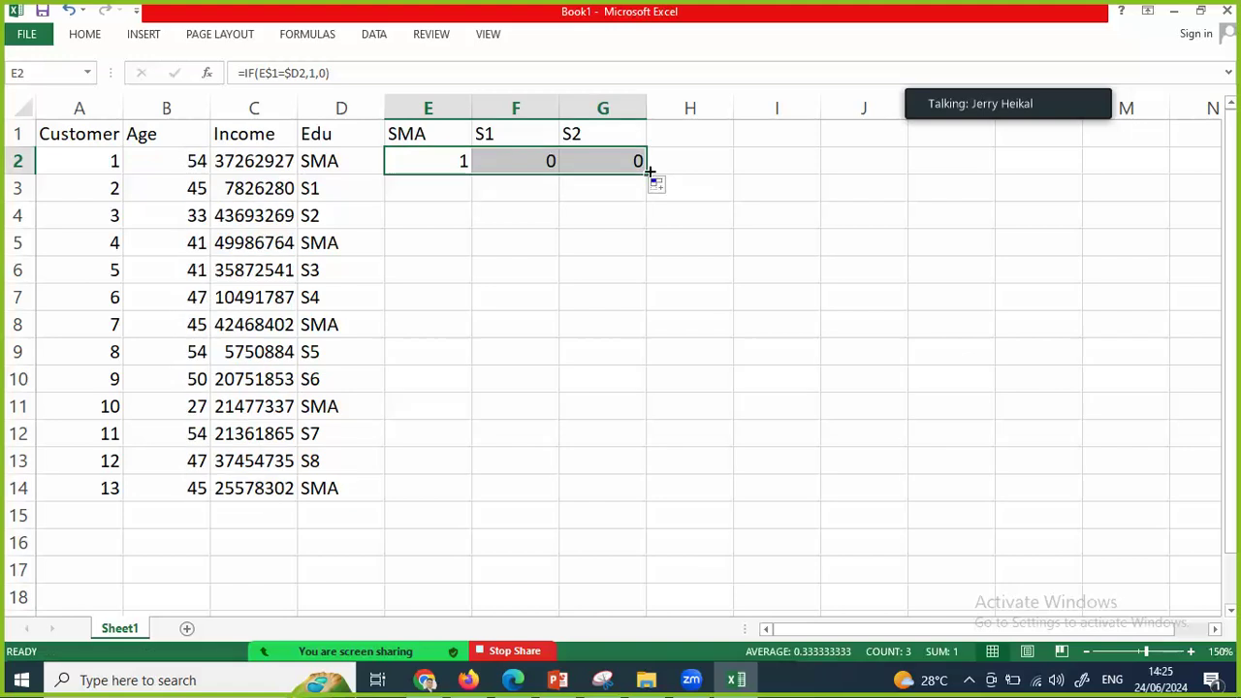
pyautogui.doubleClick(648, 178)
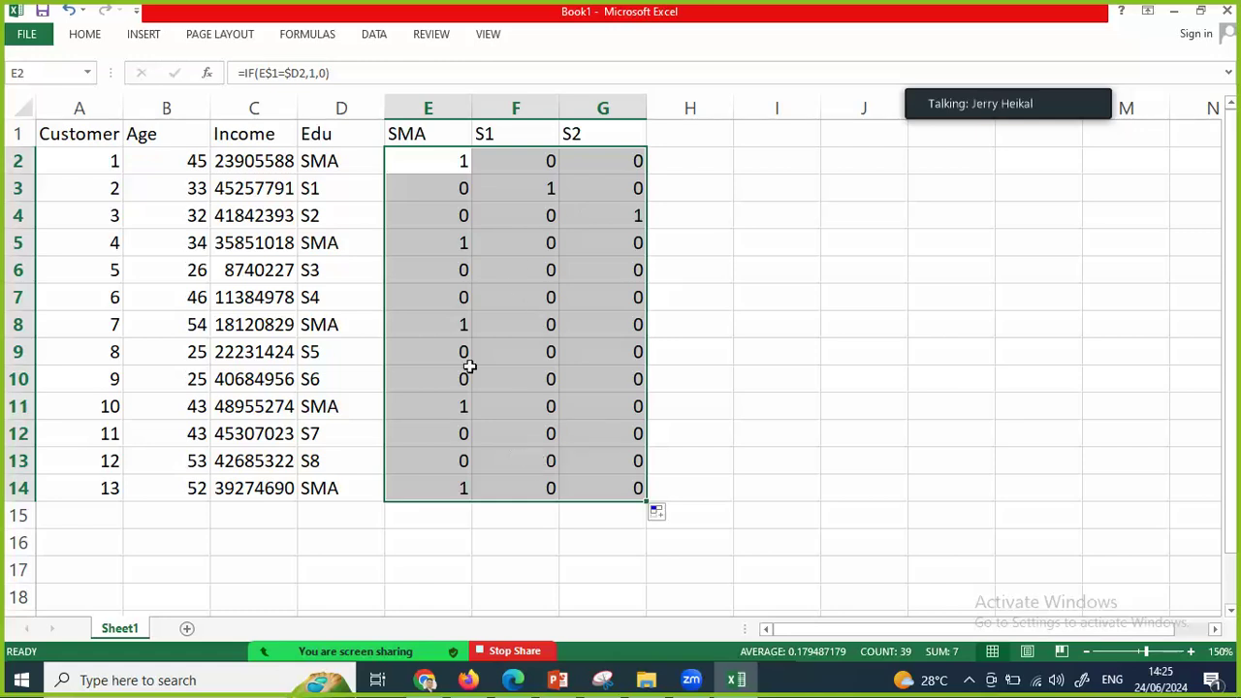
pyautogui.click(267, 161)
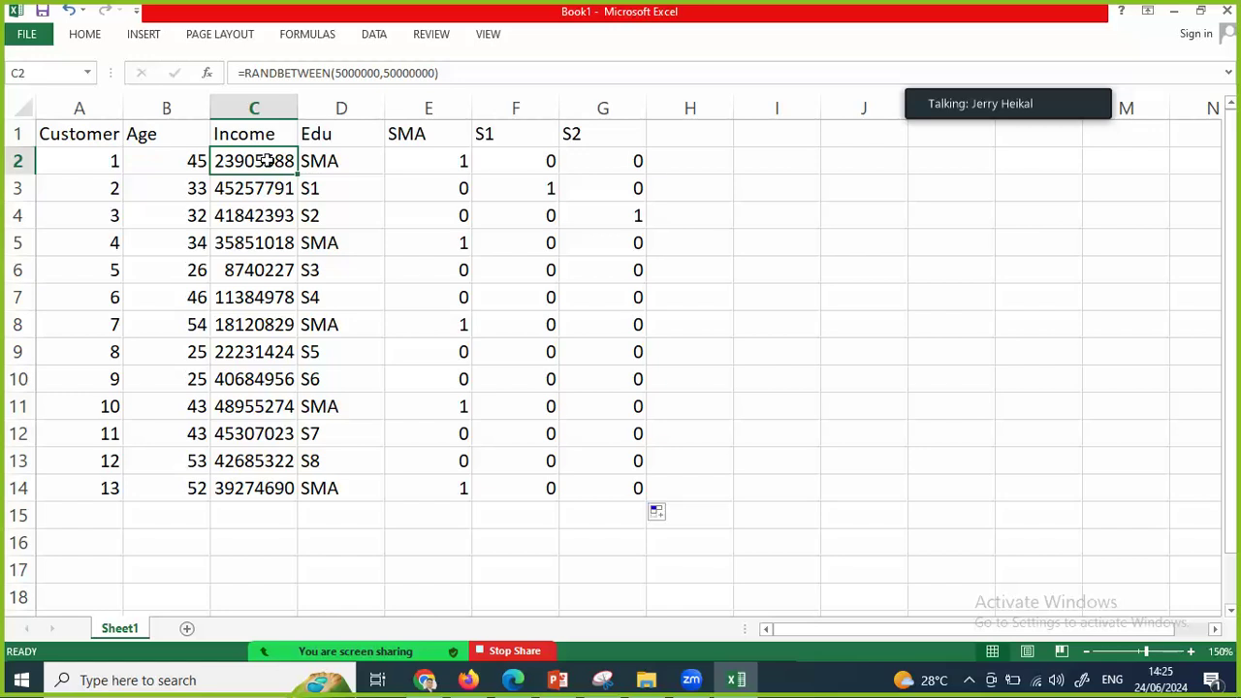
# - Enter the header Norm_Age in H1 and start a formula in H2
pyautogui.click(709, 138)
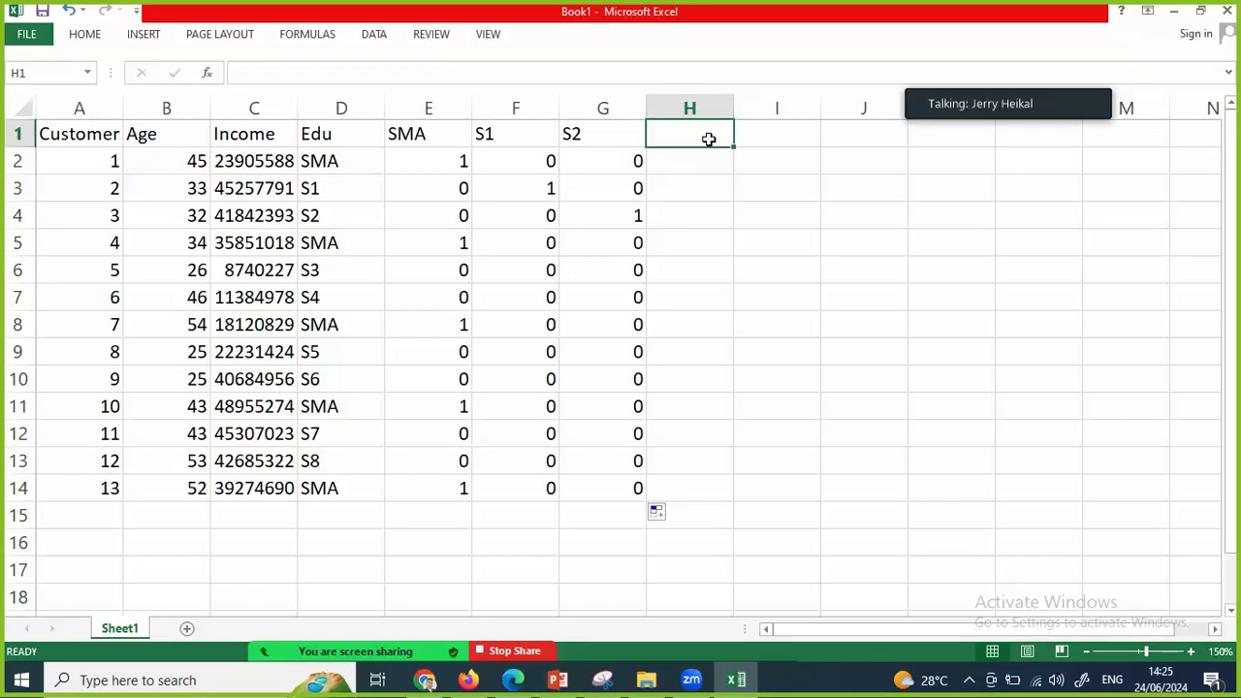
pyautogui.write('No')
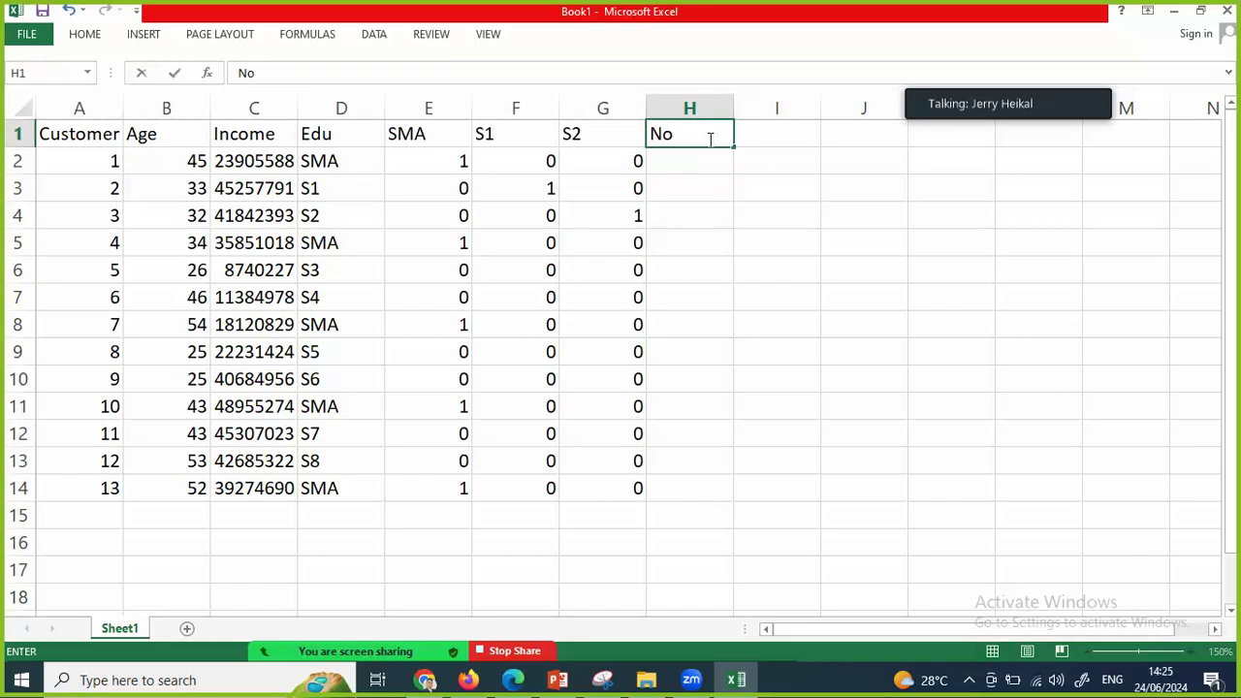
pyautogui.write('rm_Age')
pyautogui.press('Return')
pyautogui.write('=')
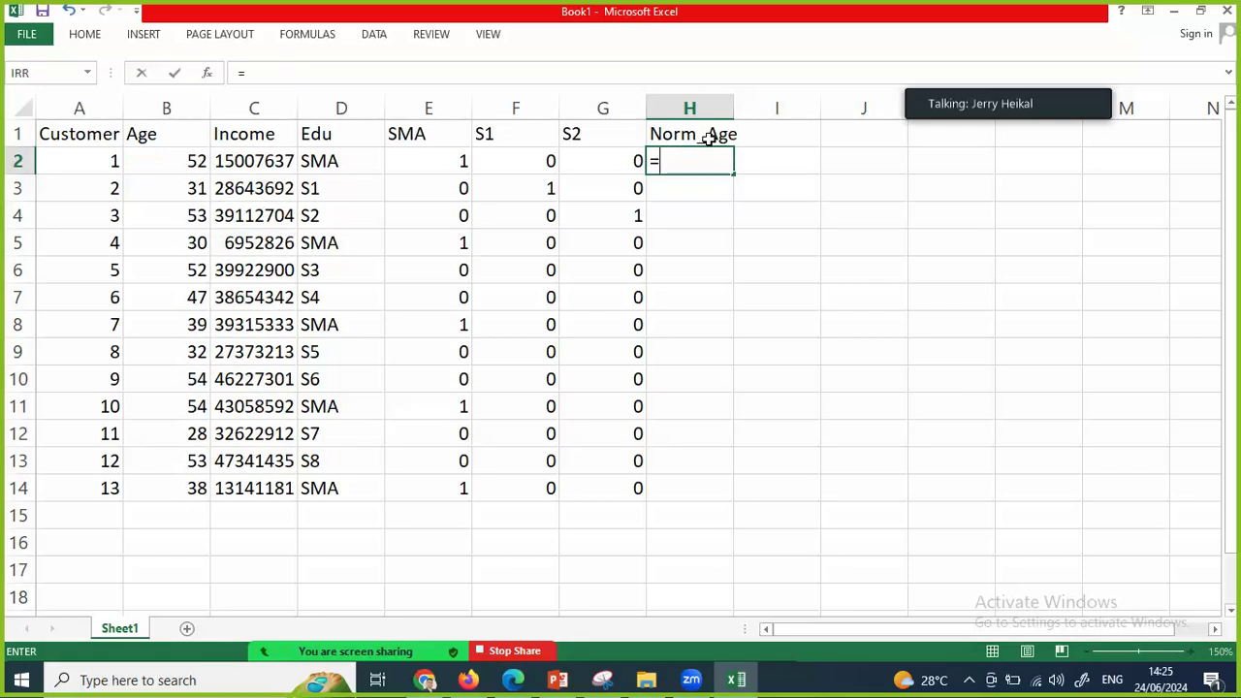
pyautogui.press('Left')
pyautogui.press('Left')
pyautogui.press('Left')
pyautogui.press('Left')
pyautogui.press('Left')
pyautogui.write('/ma')
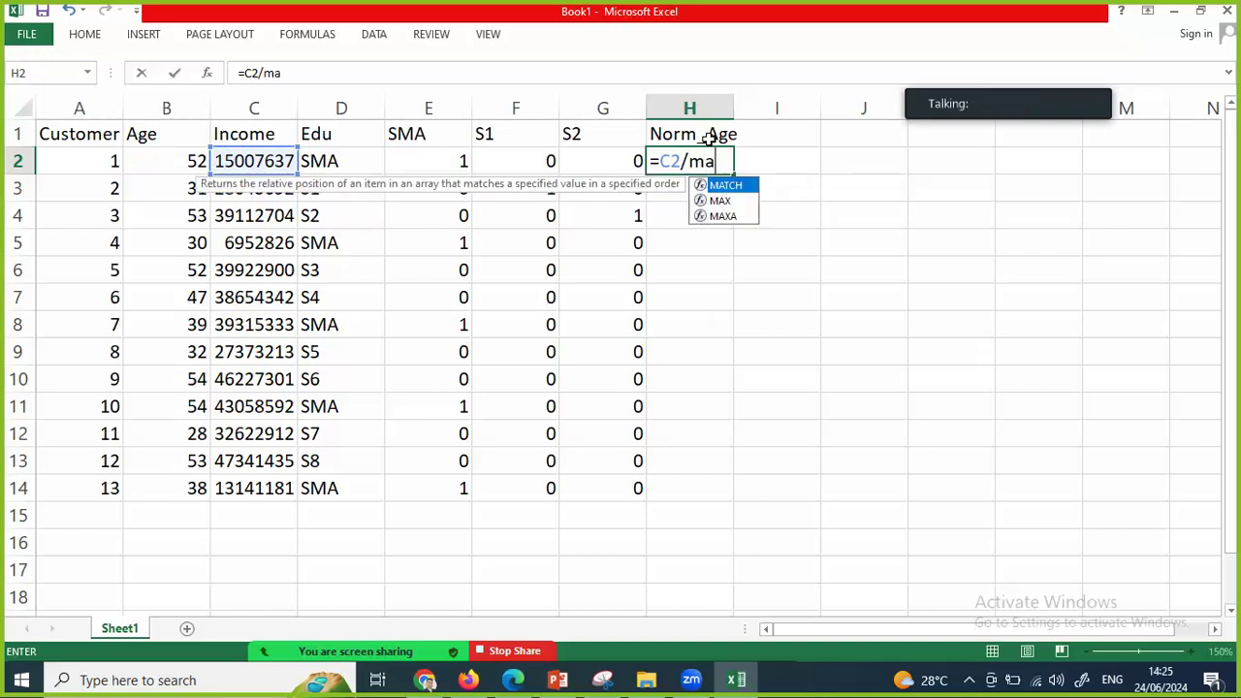
pyautogui.press('Down')
pyautogui.press('Tab')
pyautogui.press('Left')
pyautogui.press('Left')
pyautogui.press('Left')
pyautogui.press('Left')
pyautogui.press('Left')
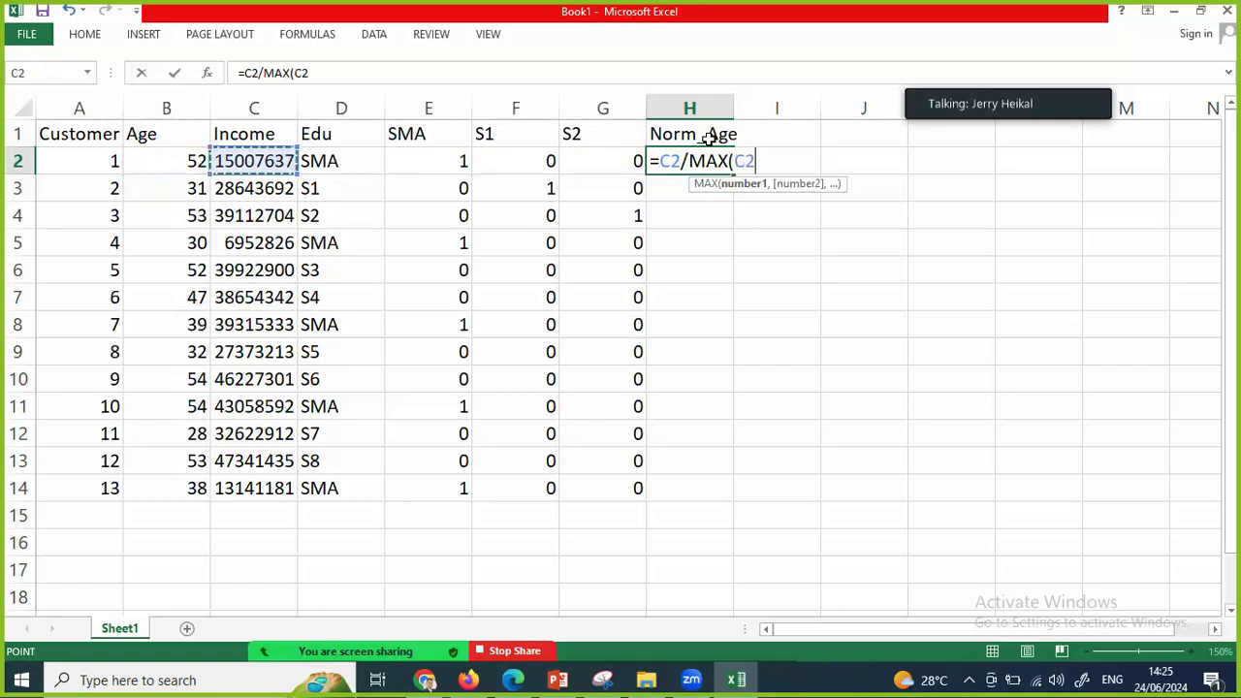
pyautogui.press('Left')
pyautogui.press('Right')
pyautogui.press('Right')
pyautogui.press('Left')
pyautogui.press('BackSpace')
pyautogui.press('BackSpace')
pyautogui.press('BackSpace')
pyautogui.press('BackSpace')
pyautogui.press('BackSpace')
pyautogui.press('BackSpace')
pyautogui.press('BackSpace')
pyautogui.press('BackSpace')
pyautogui.press('BackSpace')
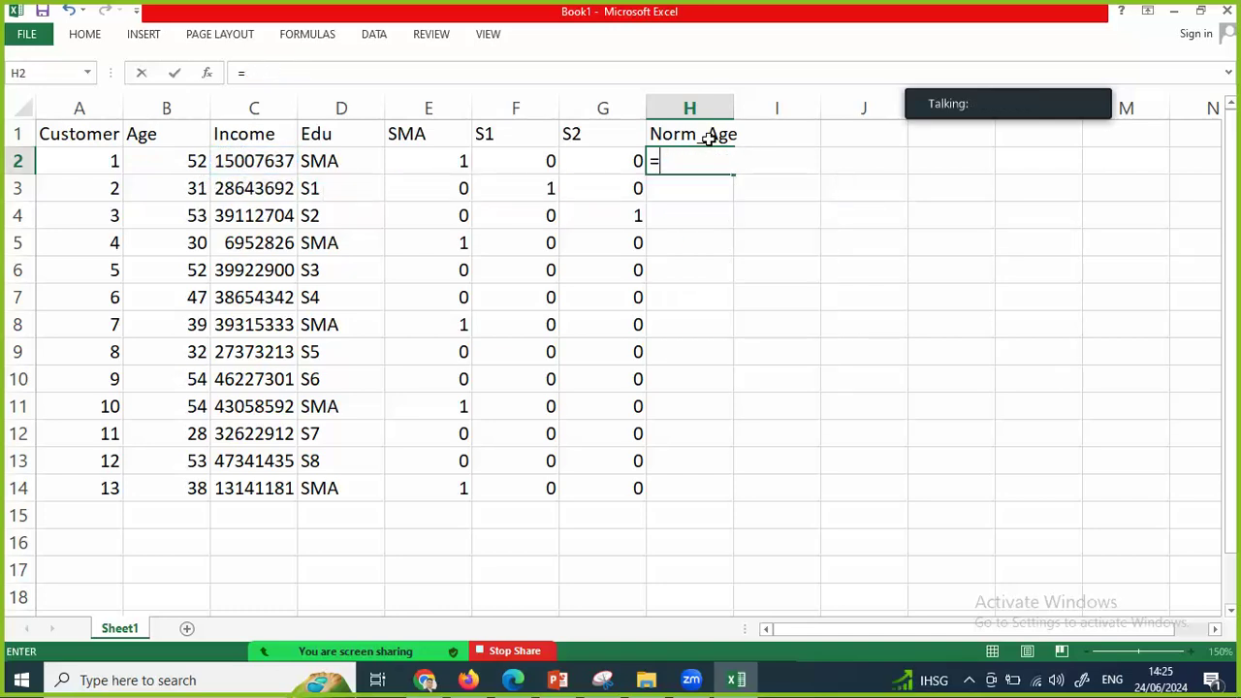
# - Complete H2's formula as =B2/(MAX(B2:B14)) to normalize age, and fill it down to H14
pyautogui.click(182, 161)
pyautogui.write('/(max')
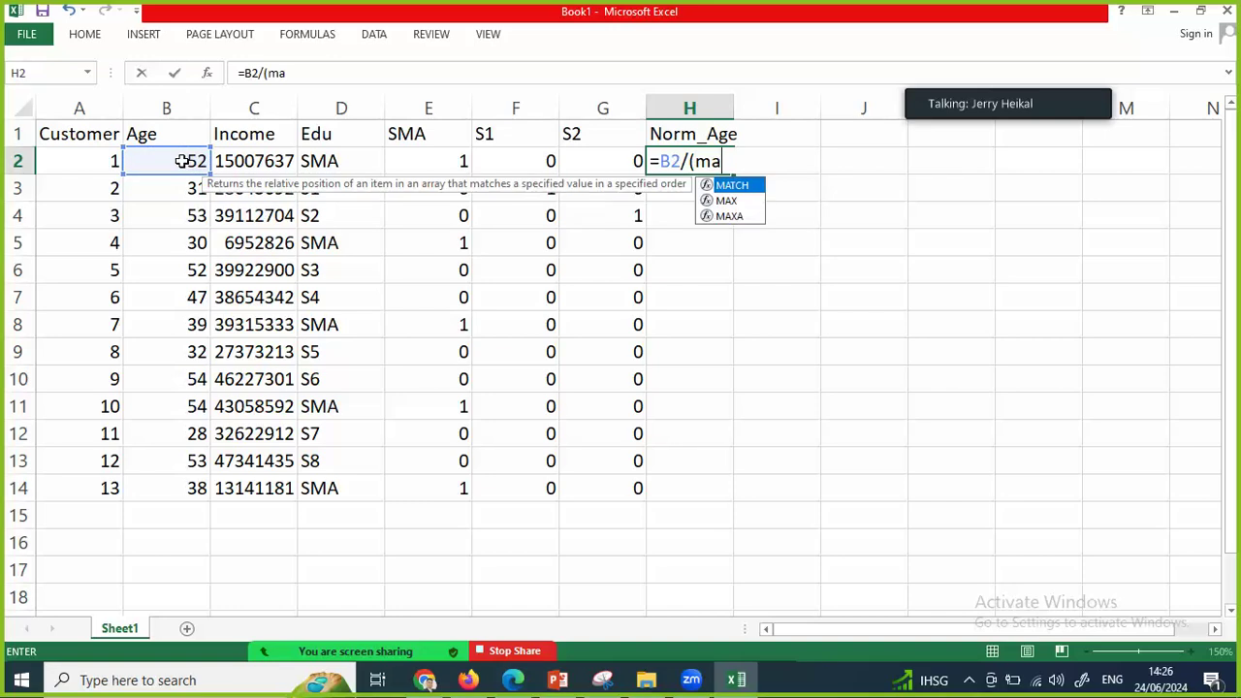
pyautogui.press('Tab')
pyautogui.press('Left')
pyautogui.press('Left')
pyautogui.press('Left')
pyautogui.press('Left')
pyautogui.press('Left')
pyautogui.press('Left')
pyautogui.hotkey('shift', 'Down')
pyautogui.hotkey('ctrl', 'shift', 'Down')
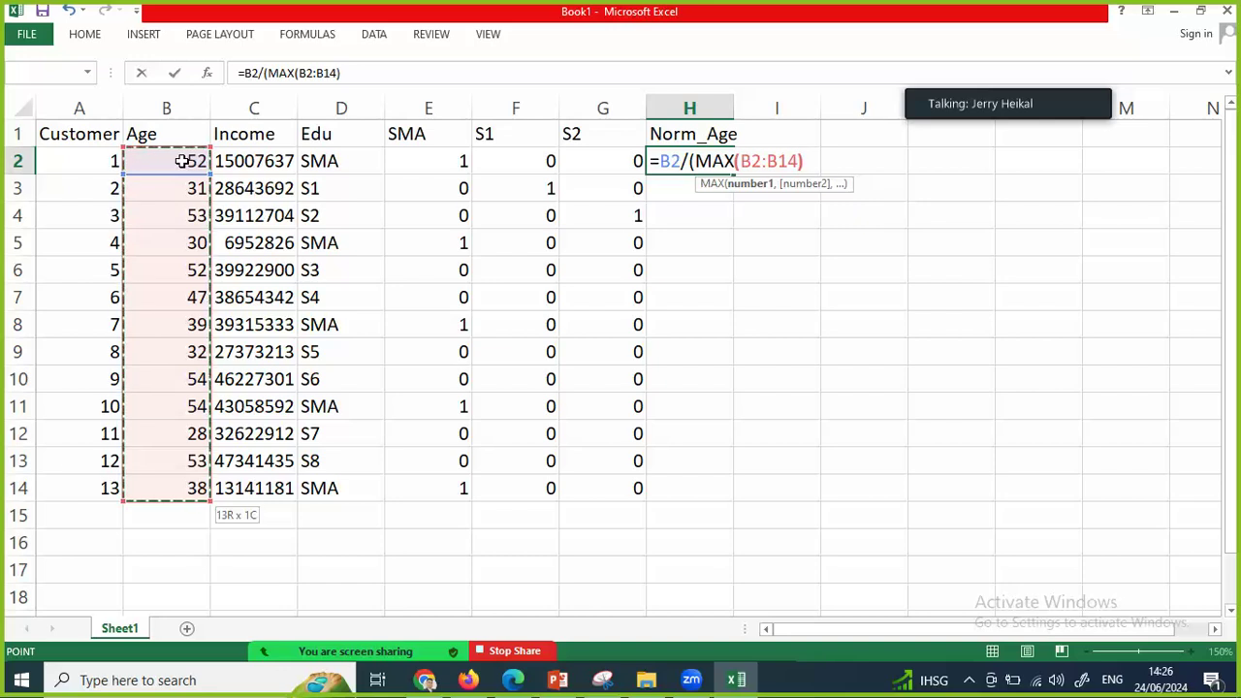
pyautogui.write(')')
pyautogui.press('Return')
pyautogui.press('Return')
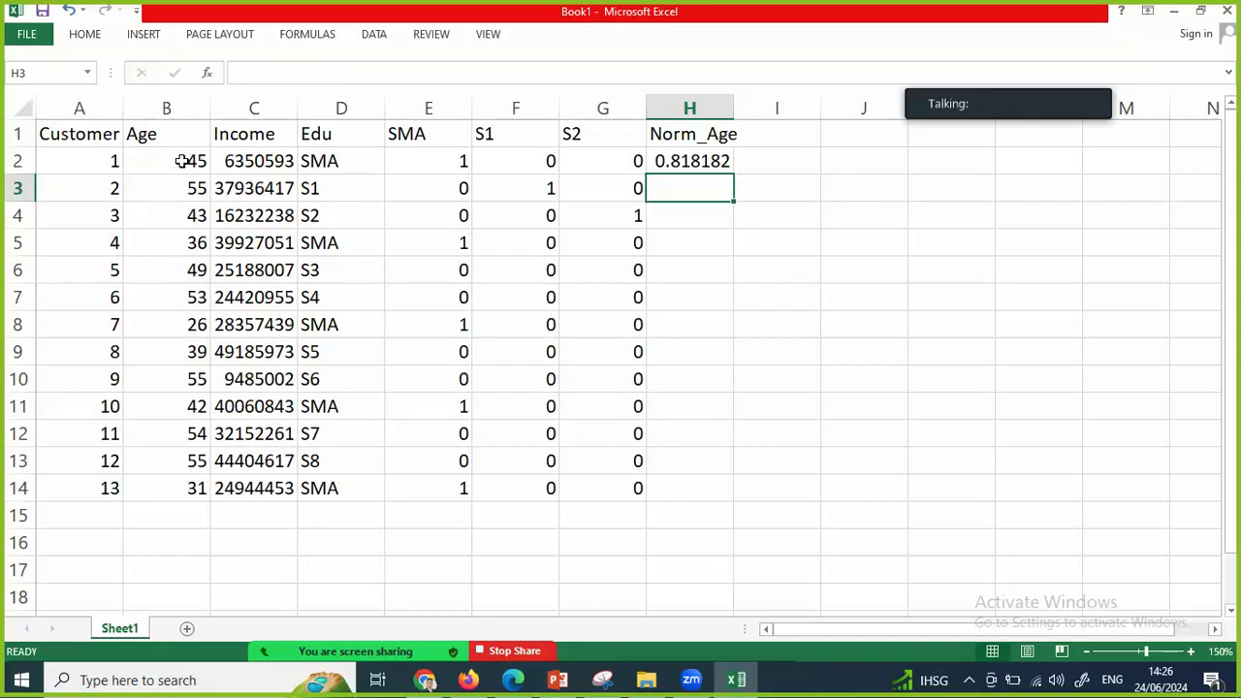
pyautogui.press('Up')
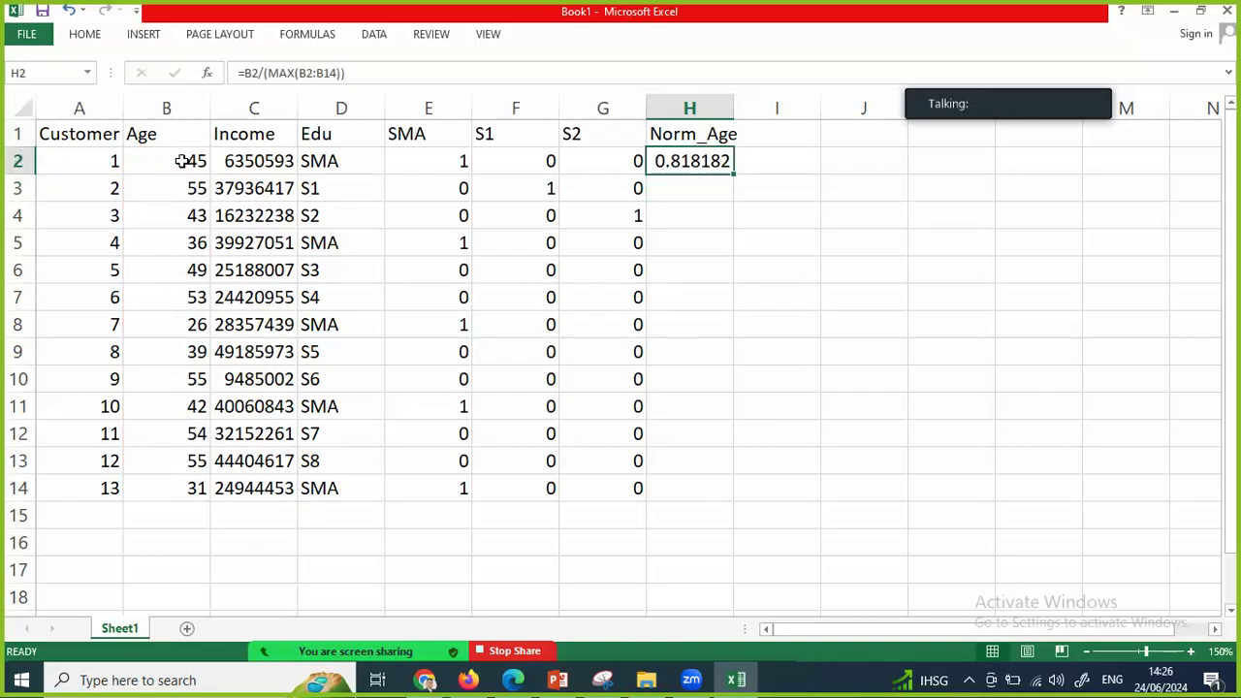
pyautogui.doubleClick(734, 175)
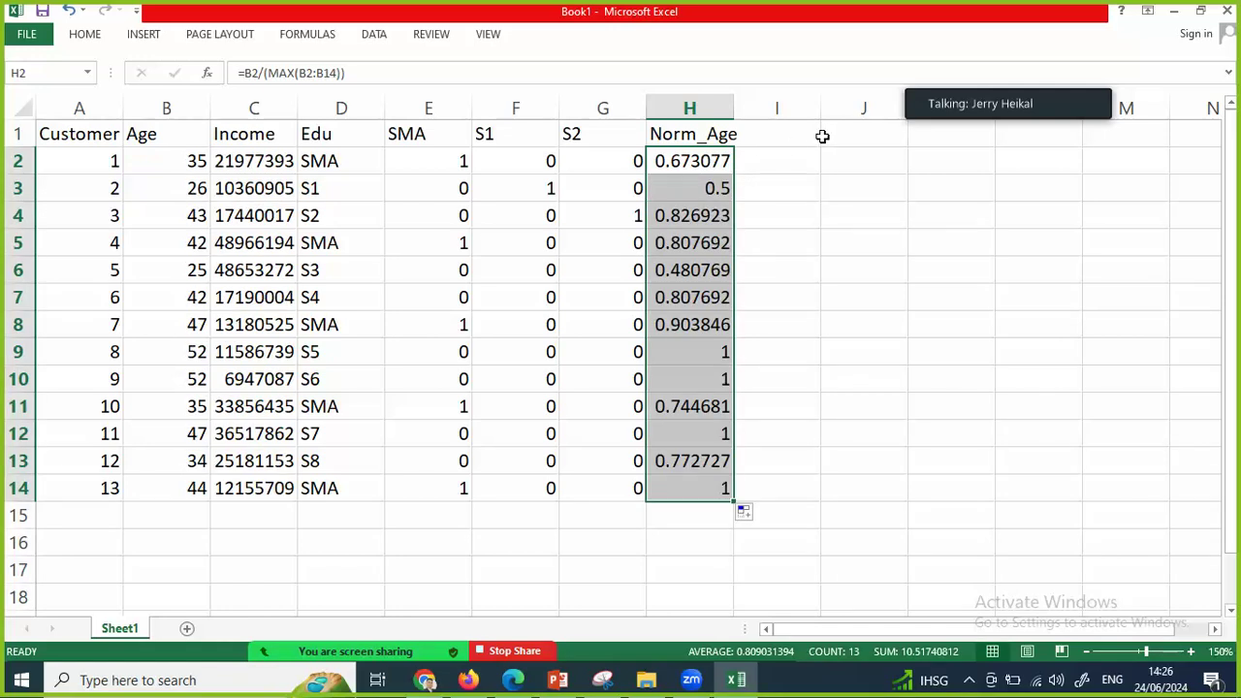
# - Enter the header Norm_Income in I1
pyautogui.click(790, 138)
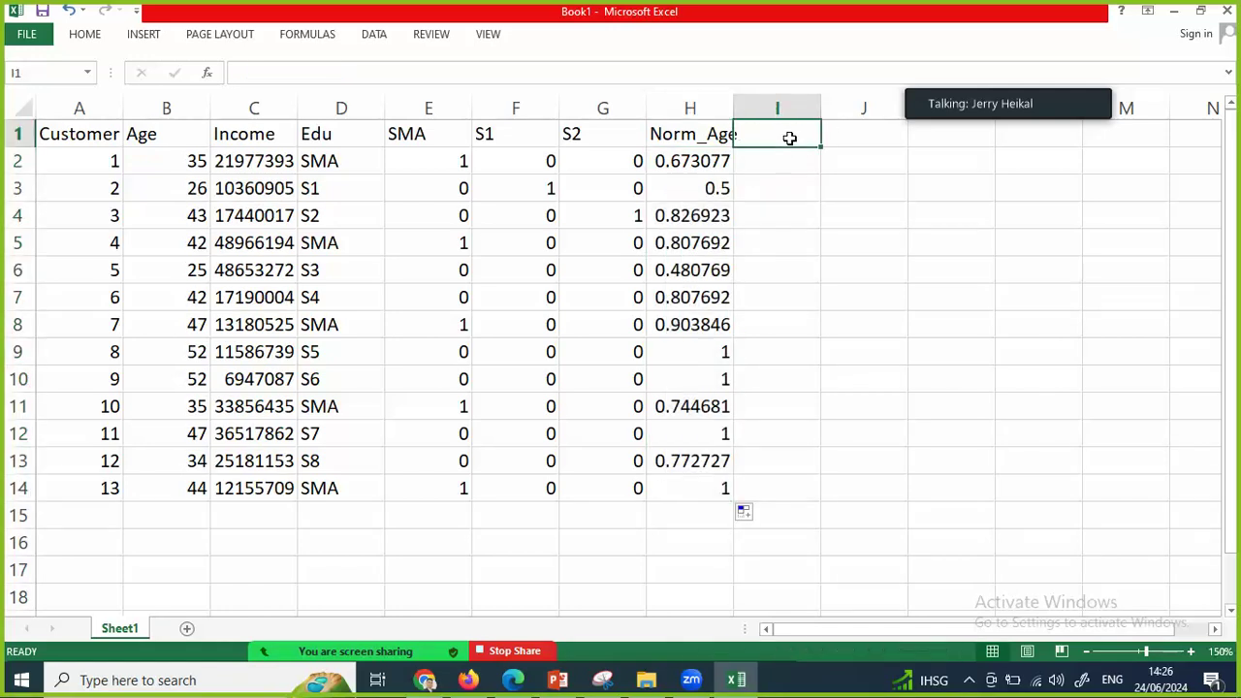
pyautogui.write('Norm_Income')
pyautogui.press('Return')
# - Enter the formula =C2/(MAX(C2:C14)) in I2 to normalize the first customer's income
pyautogui.write('=')
pyautogui.press('Left')
pyautogui.press('Left')
pyautogui.press('Left')
pyautogui.press('Left')
pyautogui.press('Left')
pyautogui.press('Left')
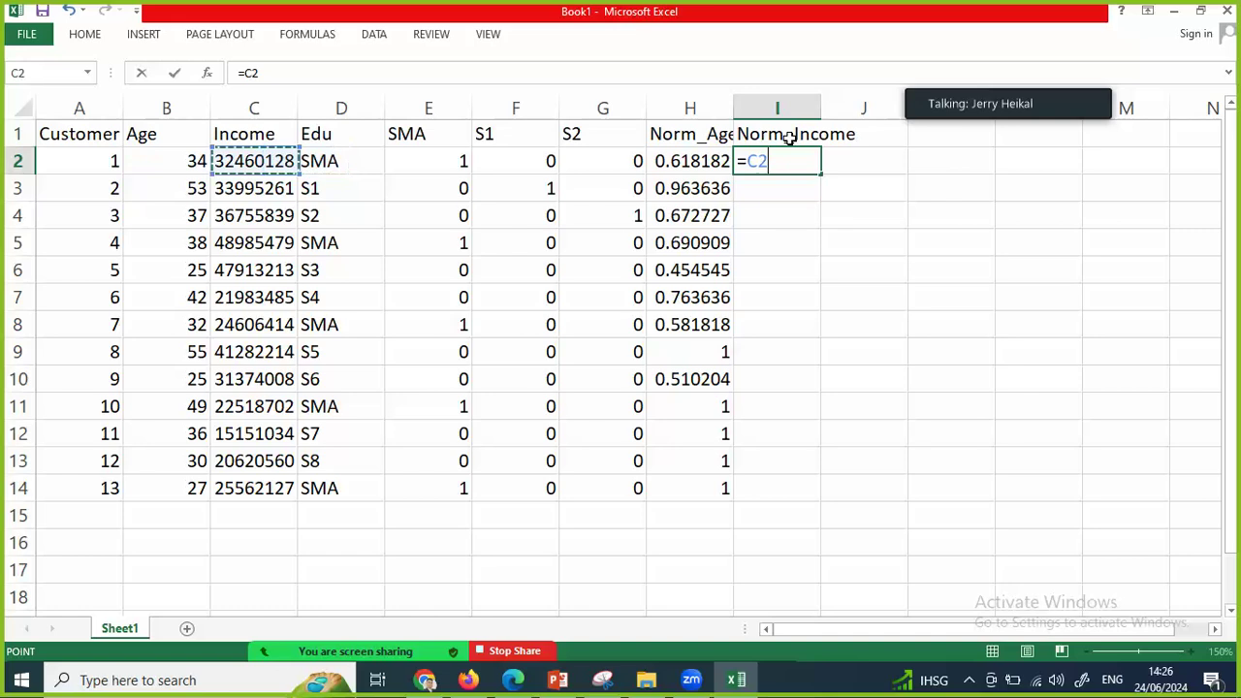
pyautogui.write('/(')
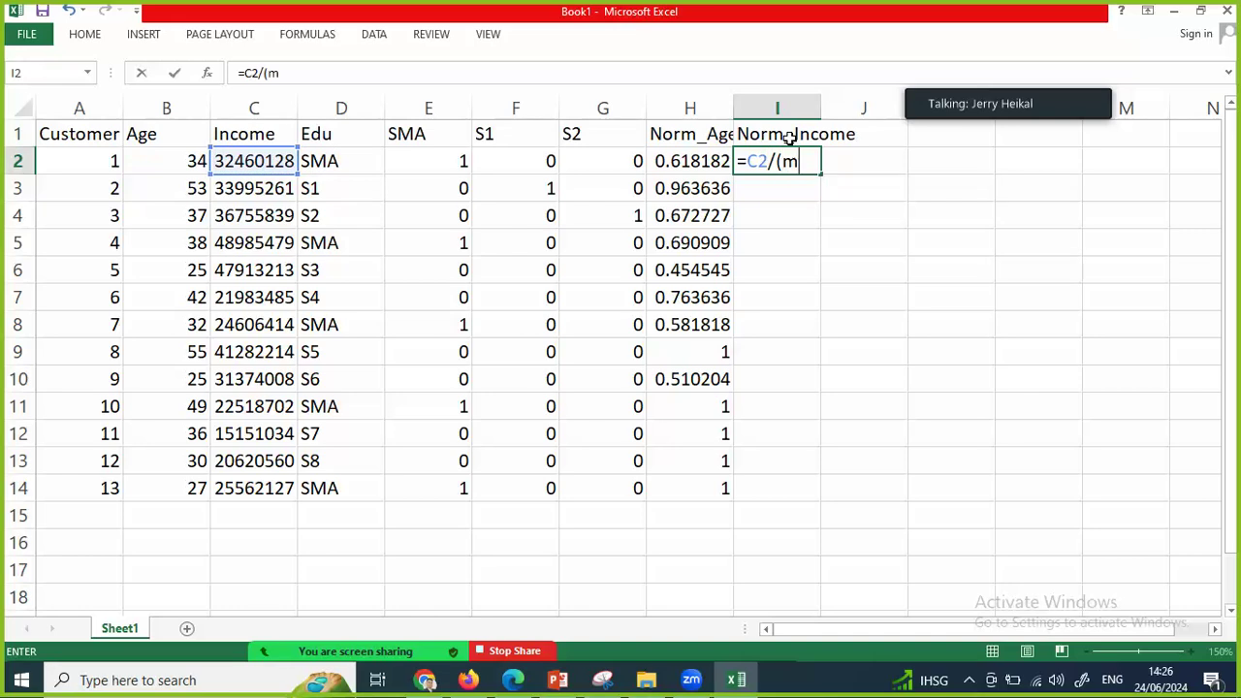
pyautogui.write('max')
pyautogui.press('Tab')
pyautogui.press('Left')
pyautogui.press('Left')
pyautogui.press('Left')
pyautogui.press('Left')
pyautogui.press('Left')
pyautogui.press('Left')
pyautogui.hotkey('ctrl', 'shift', 'Down')
pyautogui.write(')')
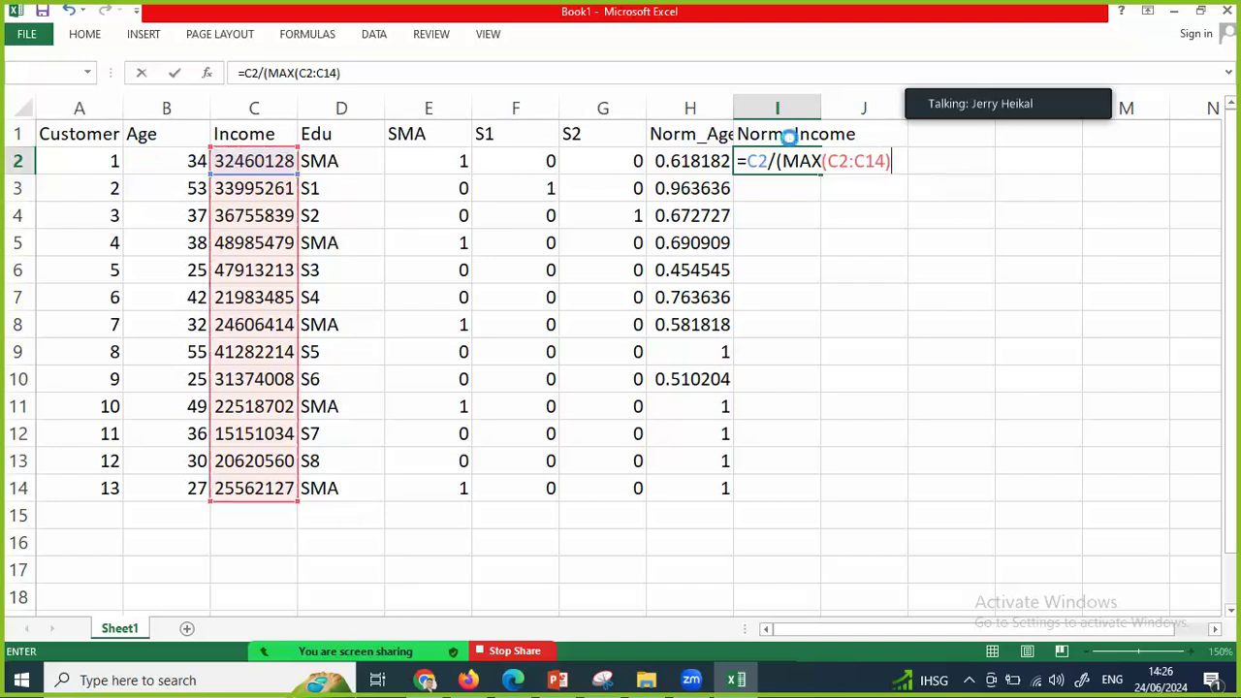
pyautogui.press('Return')
pyautogui.press('Return')
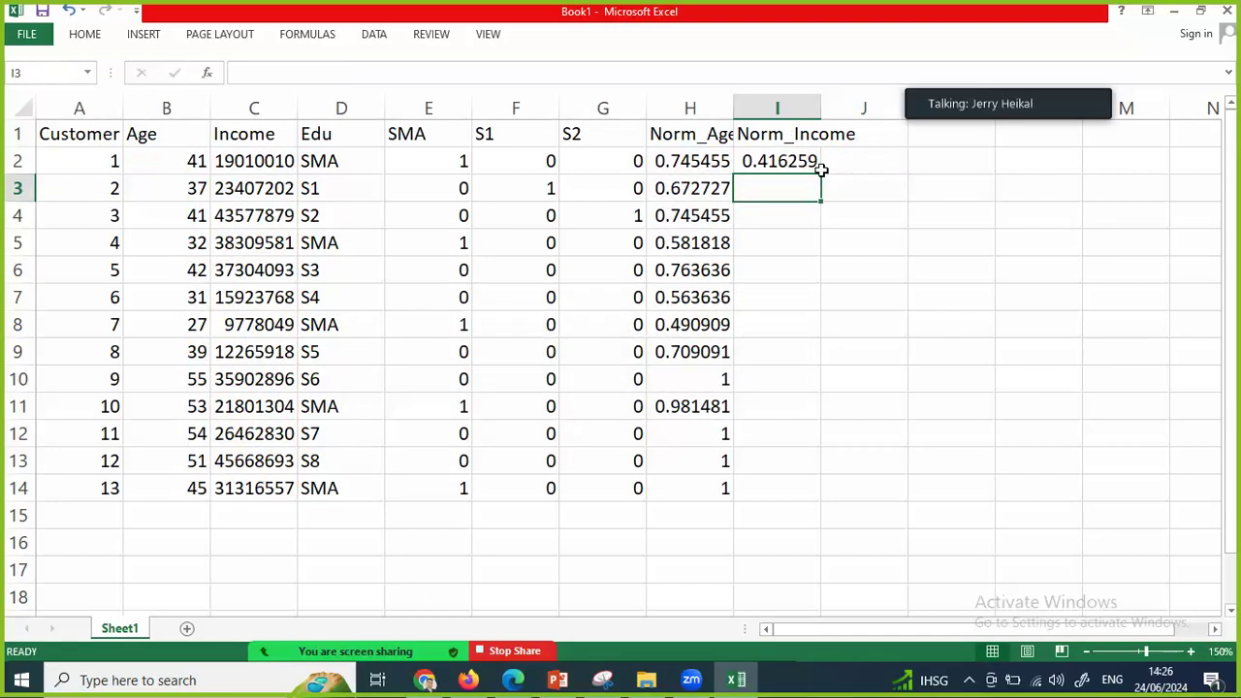
# - Fill the normalized income formula from I2 down to I14 and auto-fit the width of column I
pyautogui.click(810, 167)
pyautogui.moveTo(818, 177); pyautogui.dragTo(822, 504)
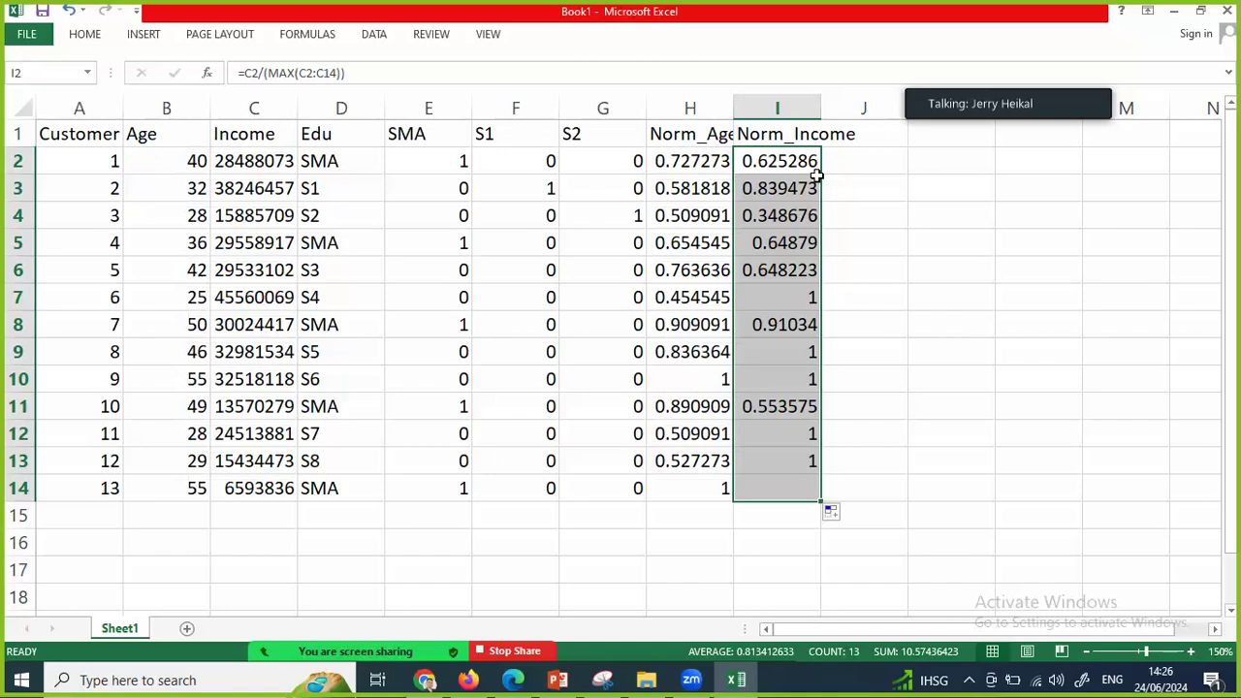
pyautogui.doubleClick(822, 105)
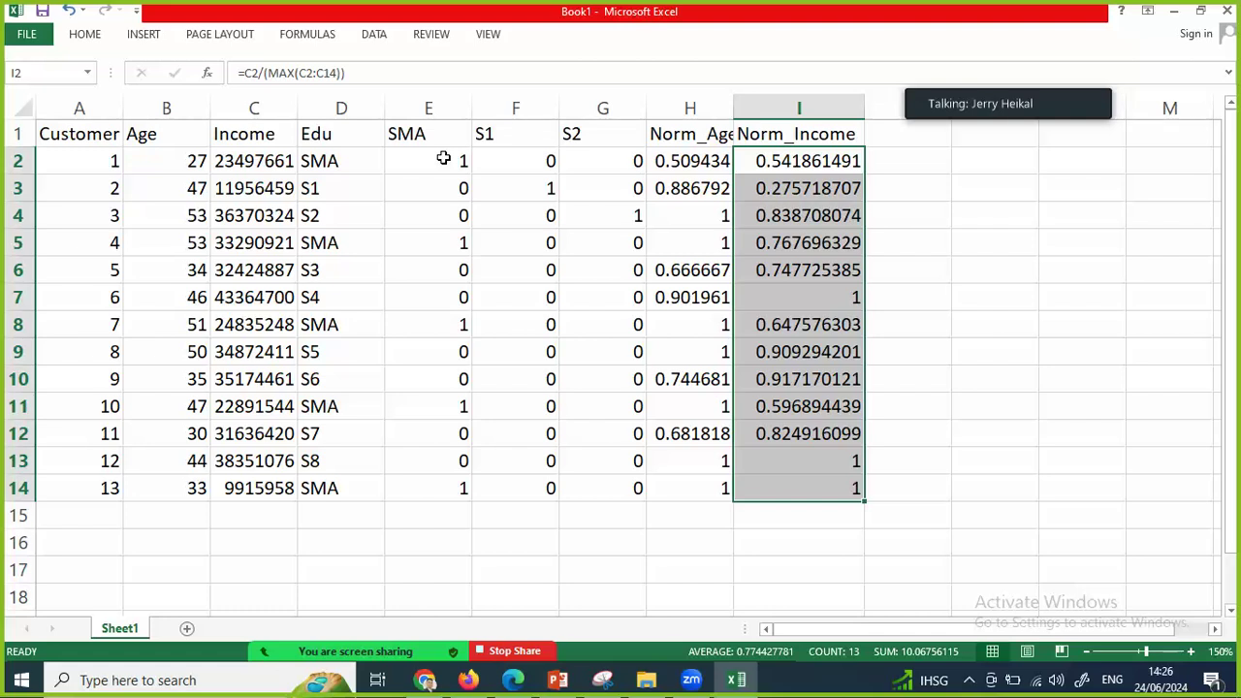
# - Enter the header Score in J1 with the values 1 in J2 and 0 in J3
pyautogui.click(911, 136)
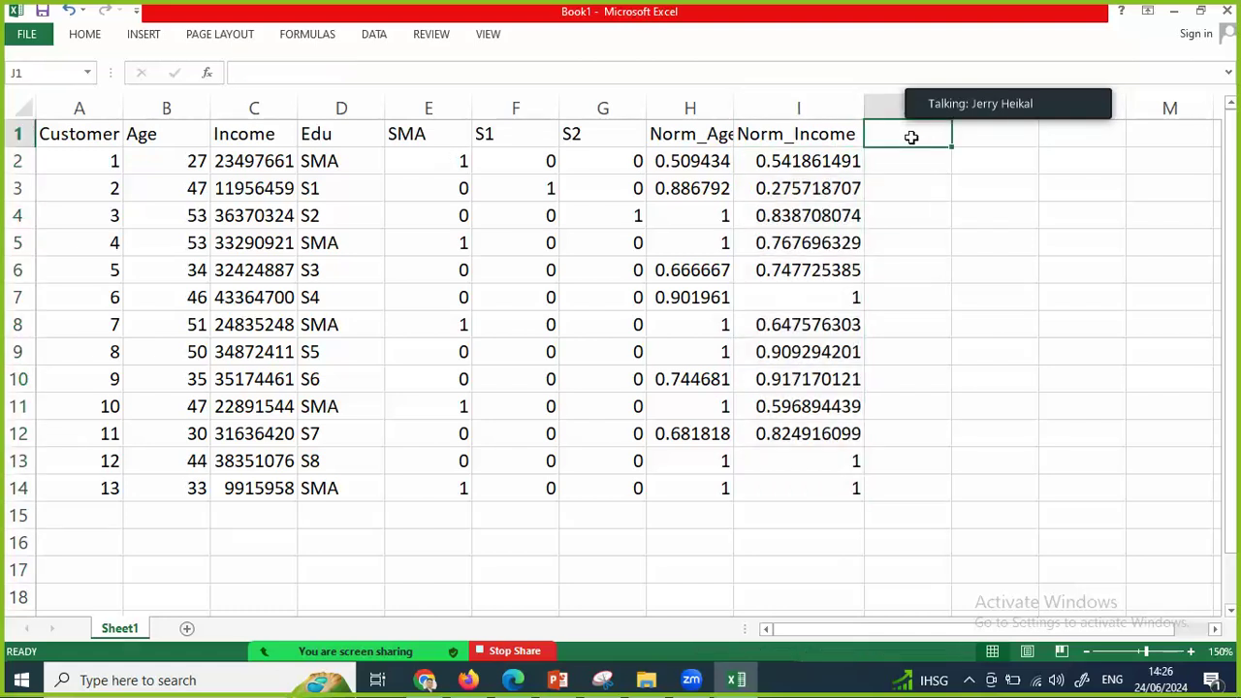
pyautogui.write('Score')
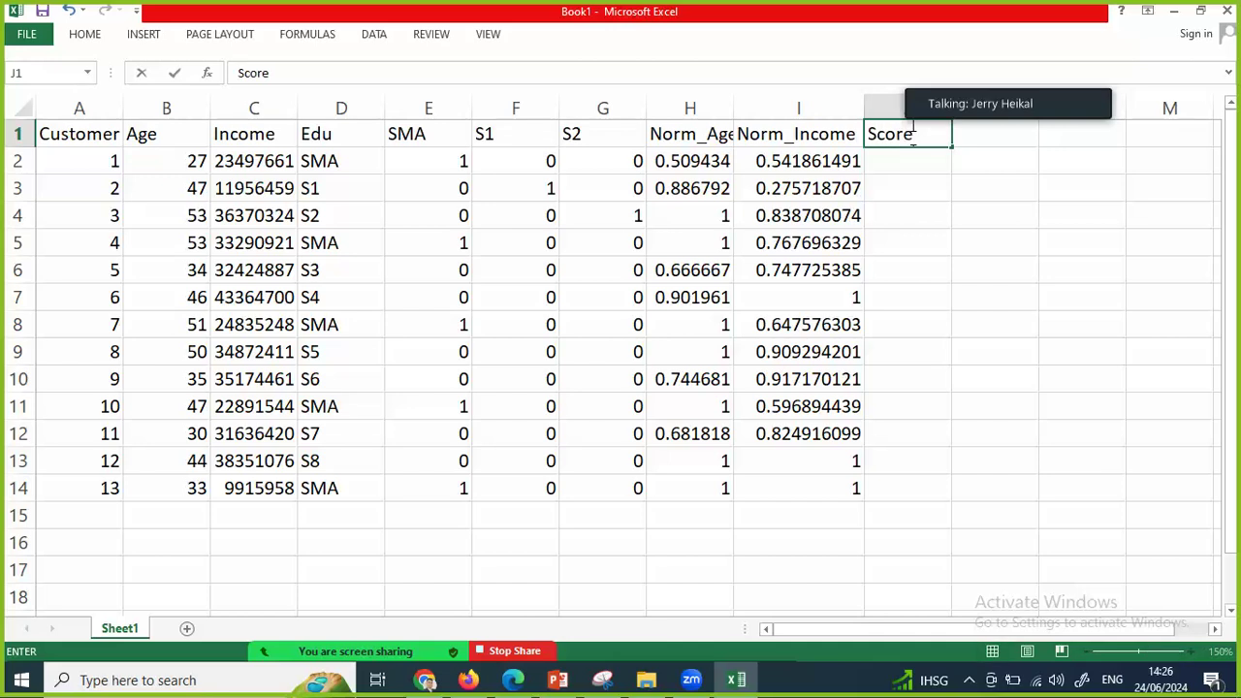
pyautogui.press('Return')
pyautogui.write('1')
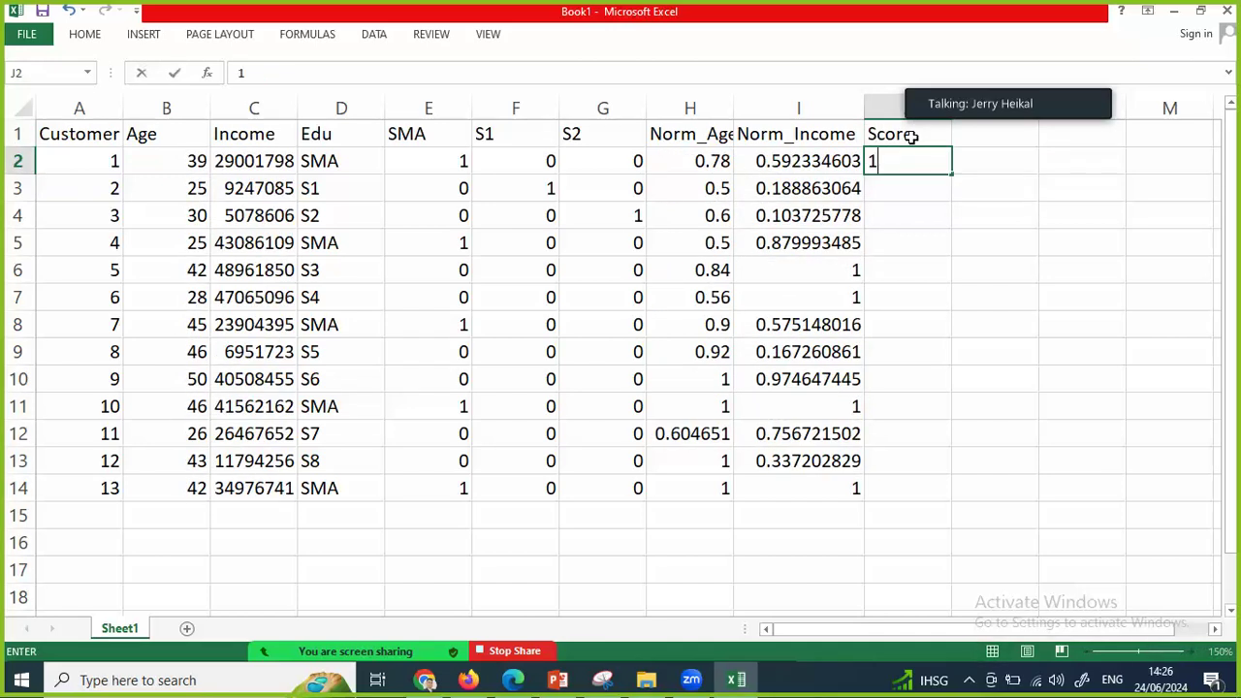
pyautogui.press('Return')
pyautogui.write('0')
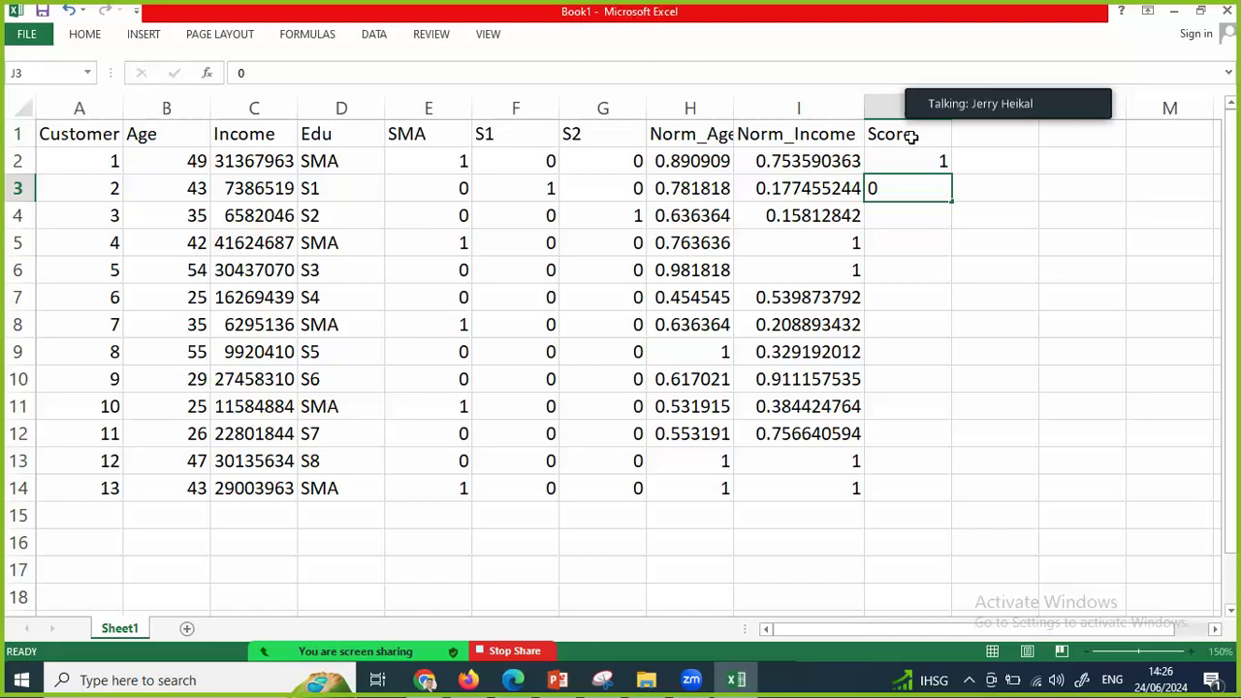
# - Try to fill the 1 and 0 pattern from J2:J3 down the Score column to J14
pyautogui.press('Up')
pyautogui.hotkey('shift', 'Down')
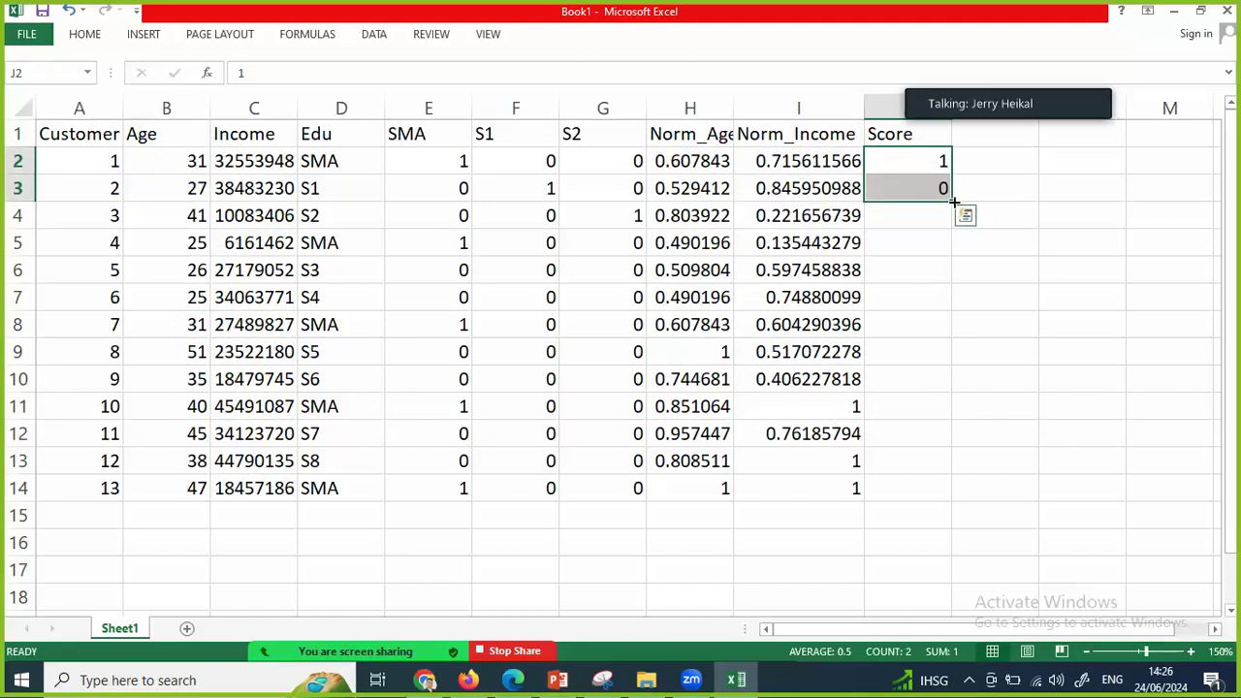
pyautogui.doubleClick(951, 200)
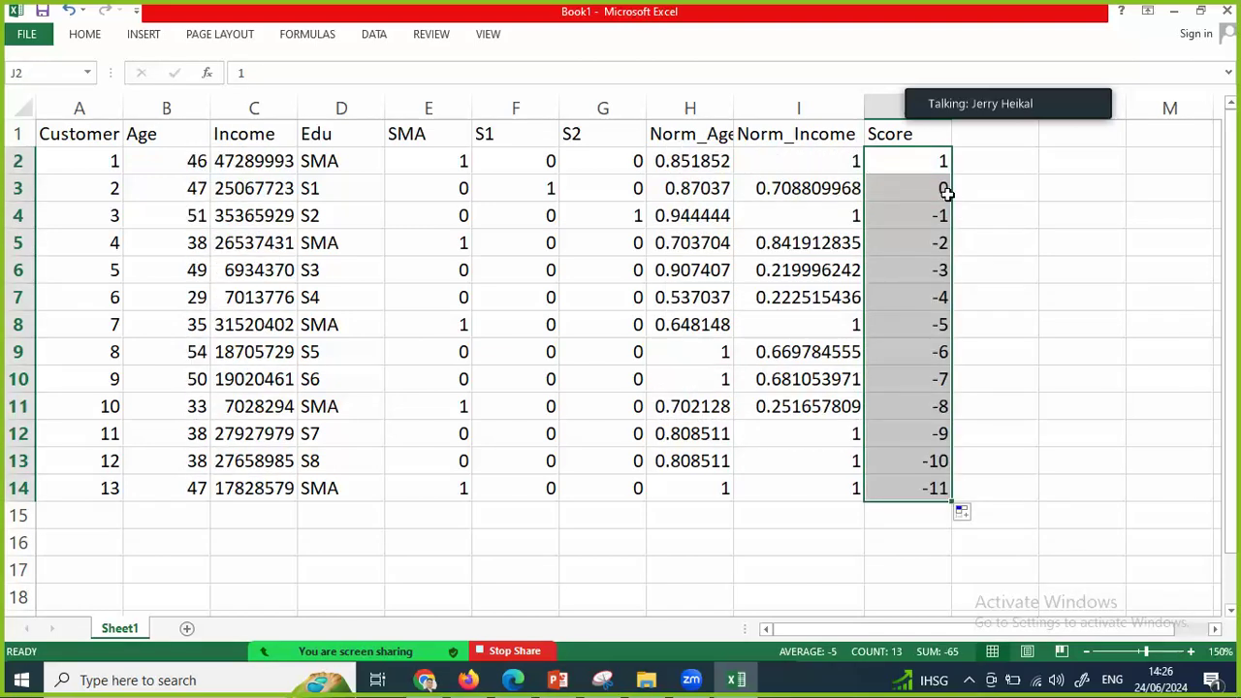
# - Enter the formula =RANDBETWEEN(0,1) in J2 and fill it down the Score column to J14
pyautogui.click(926, 162)
pyautogui.write('=ran')
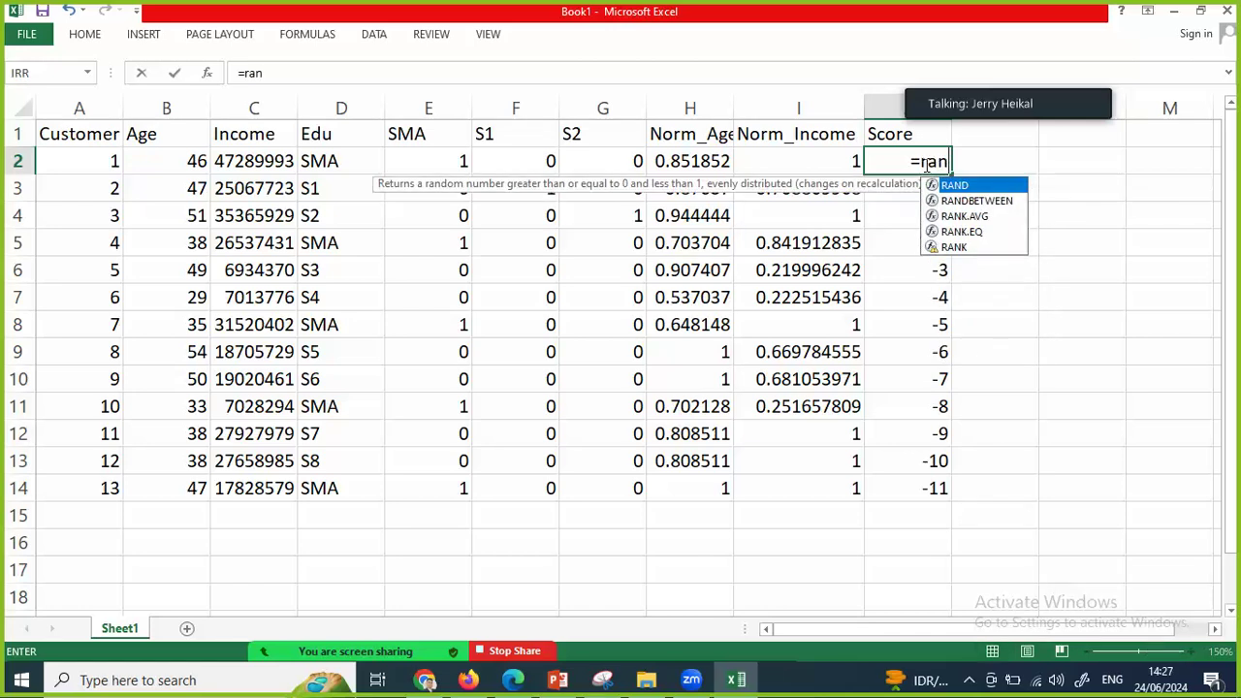
pyautogui.press('Down')
pyautogui.press('Tab')
pyautogui.write('0,1)')
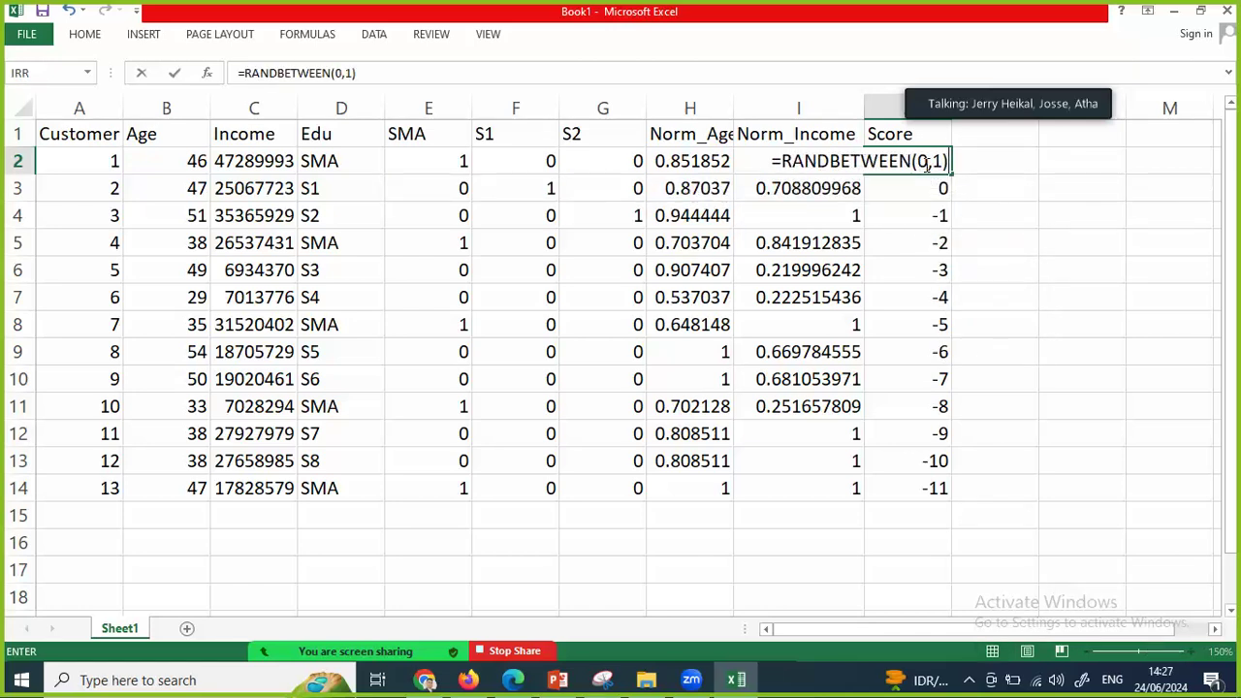
pyautogui.press('Return')
pyautogui.click(926, 163)
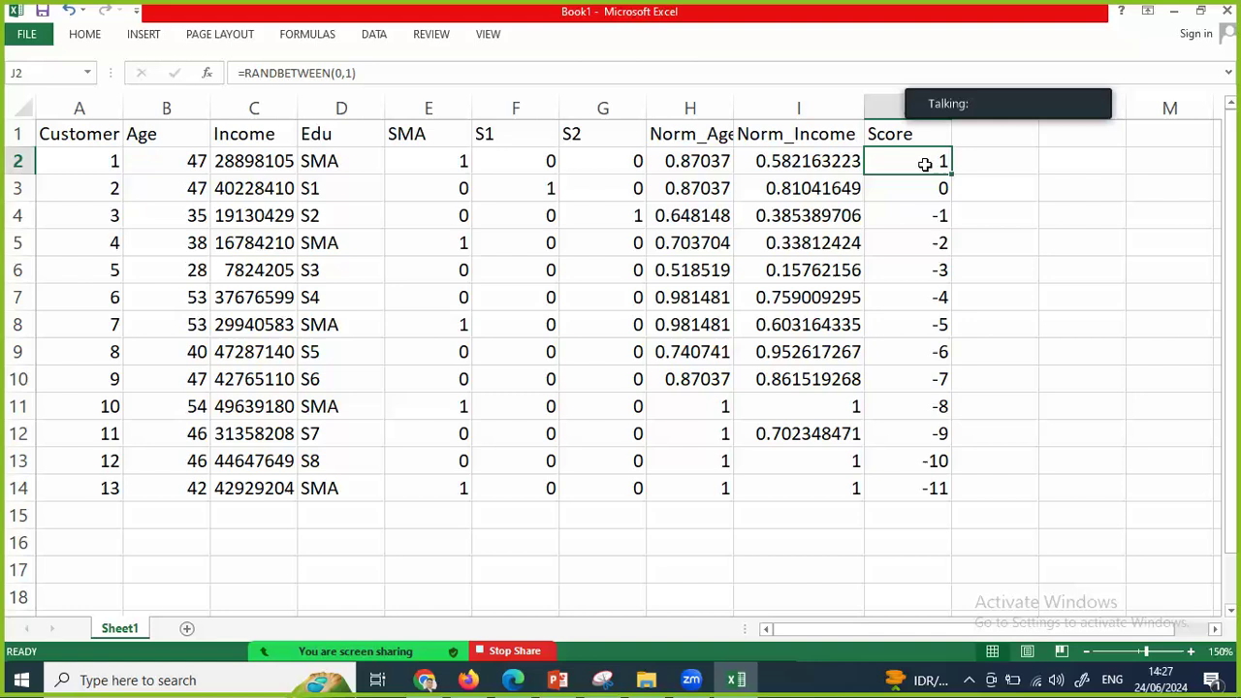
pyautogui.doubleClick(950, 175)
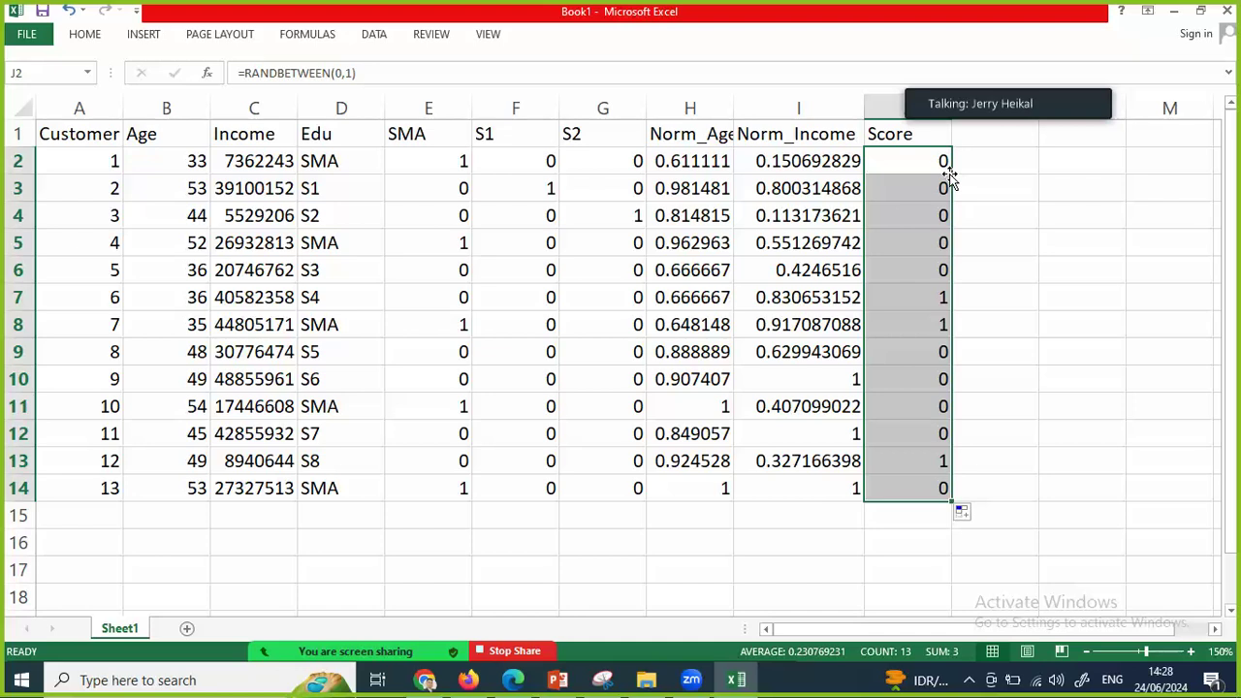
# - Enter the label Min-Max Scaler in L2 beside the dataset
pyautogui.click(1074, 161)
pyautogui.write('Mi')
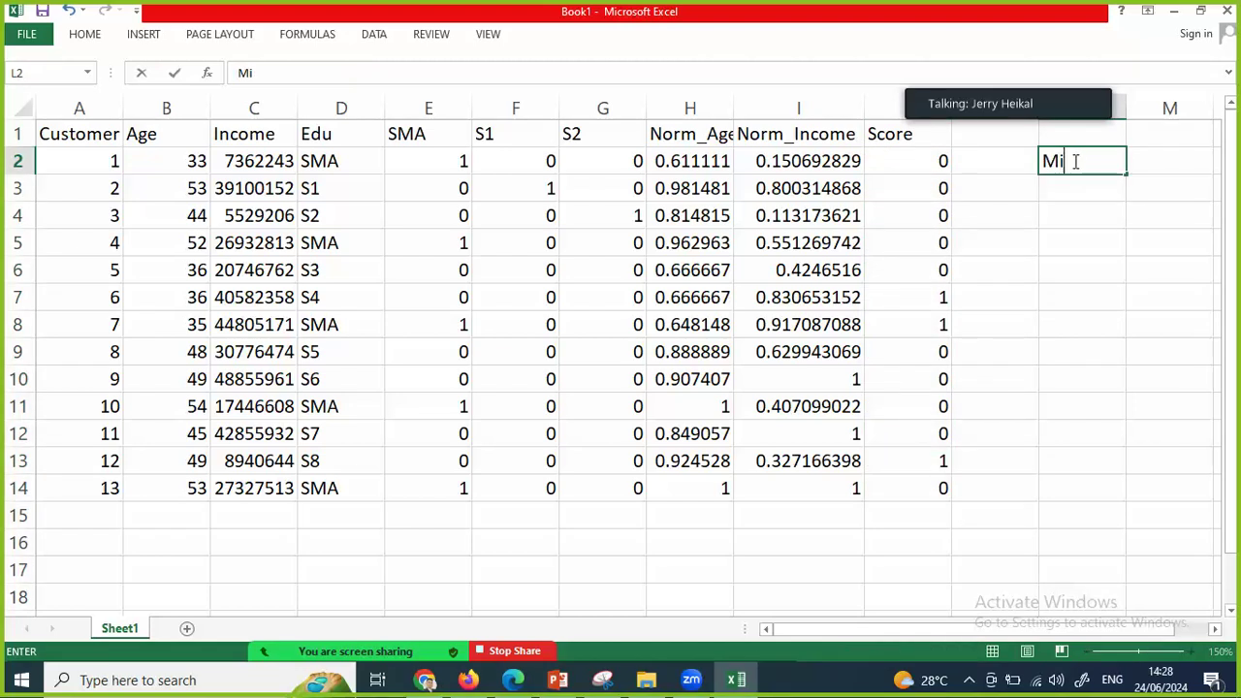
pyautogui.write('n-Max Scaler')
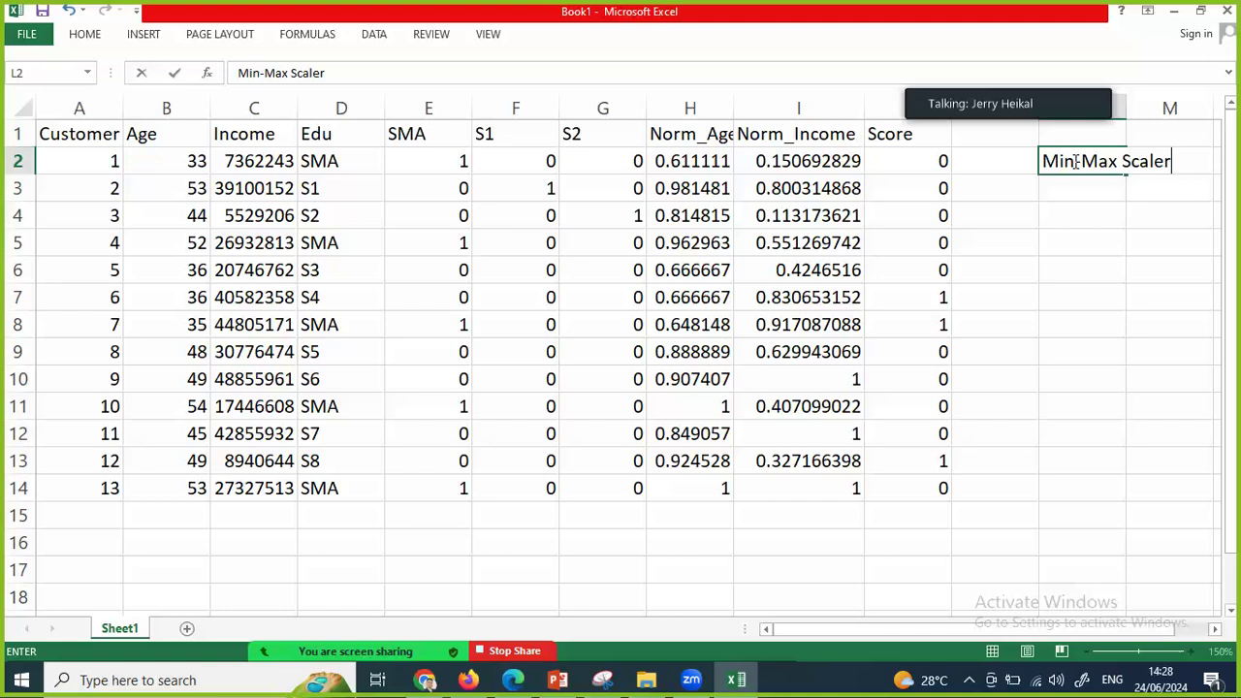
pyautogui.press('Return')
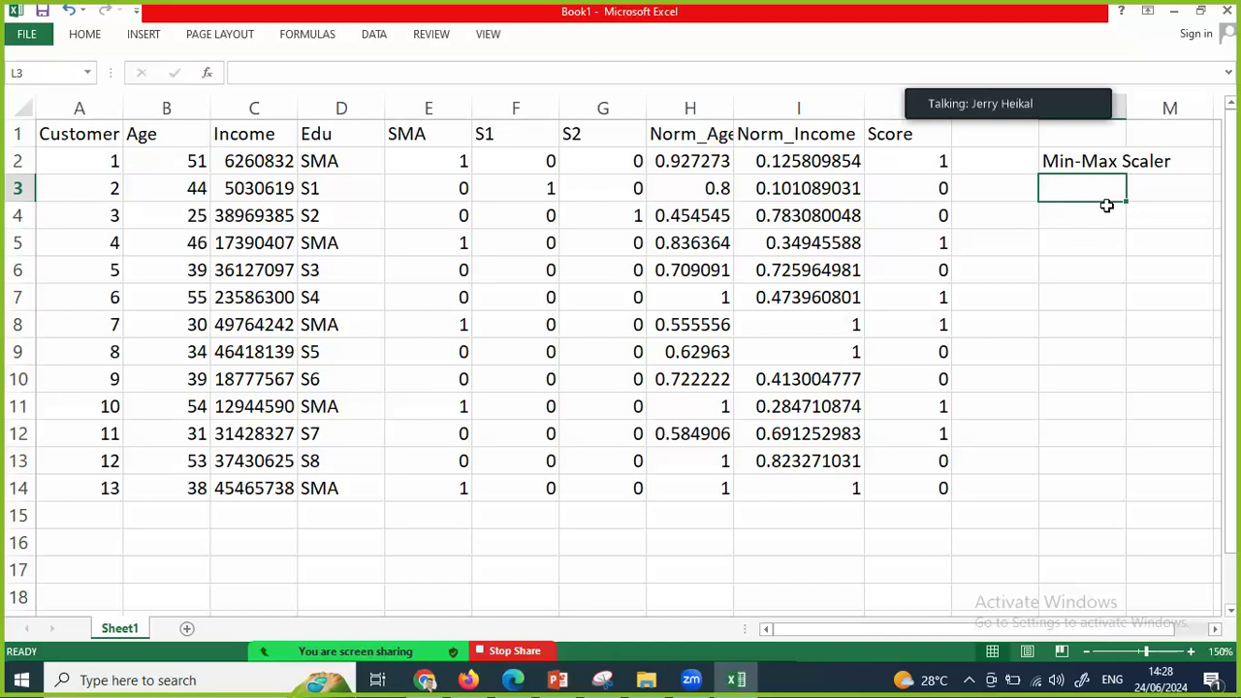
# - Stop sharing the screen in the Zoom meeting
pyautogui.click(514, 651)
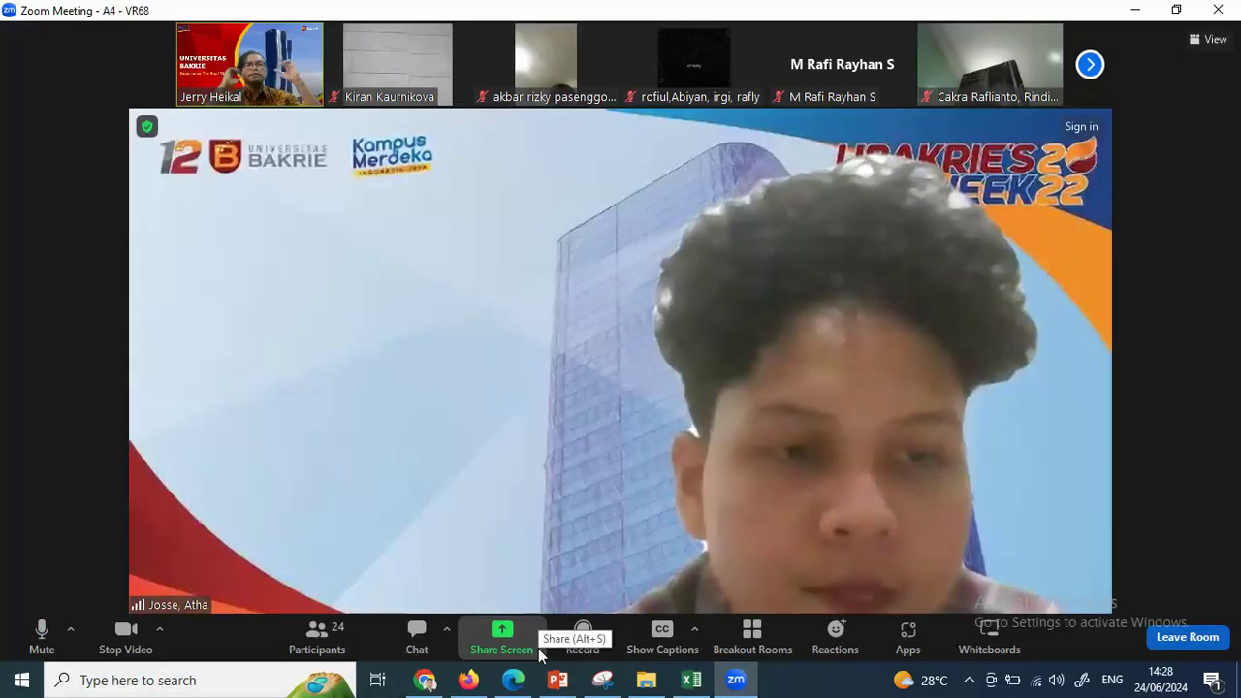